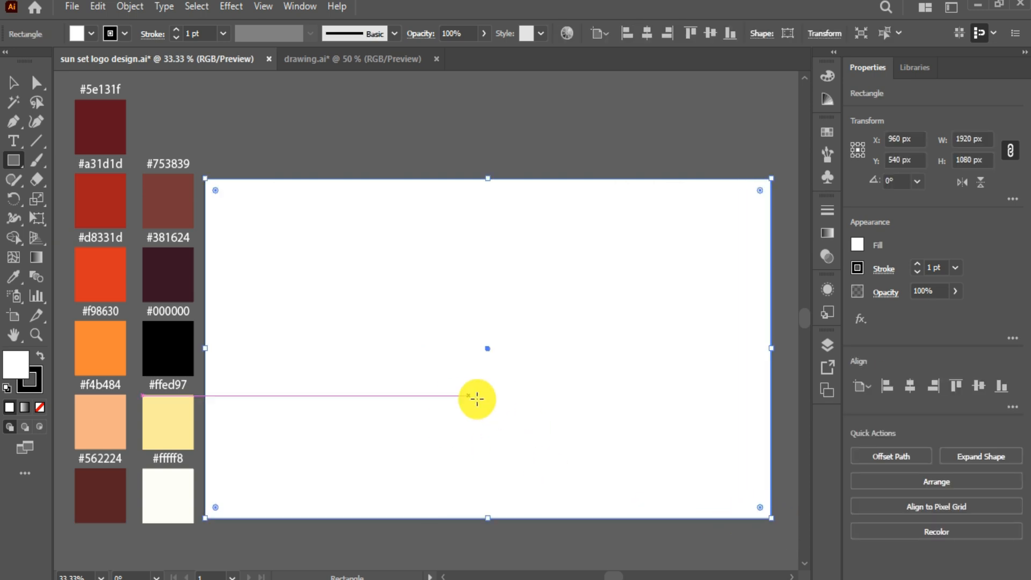
# Step: Set the white background rectangle's stroke to None, keeping its fill active, and open the Window menu
pyautogui.click(21, 385)
pyautogui.click(40, 407)
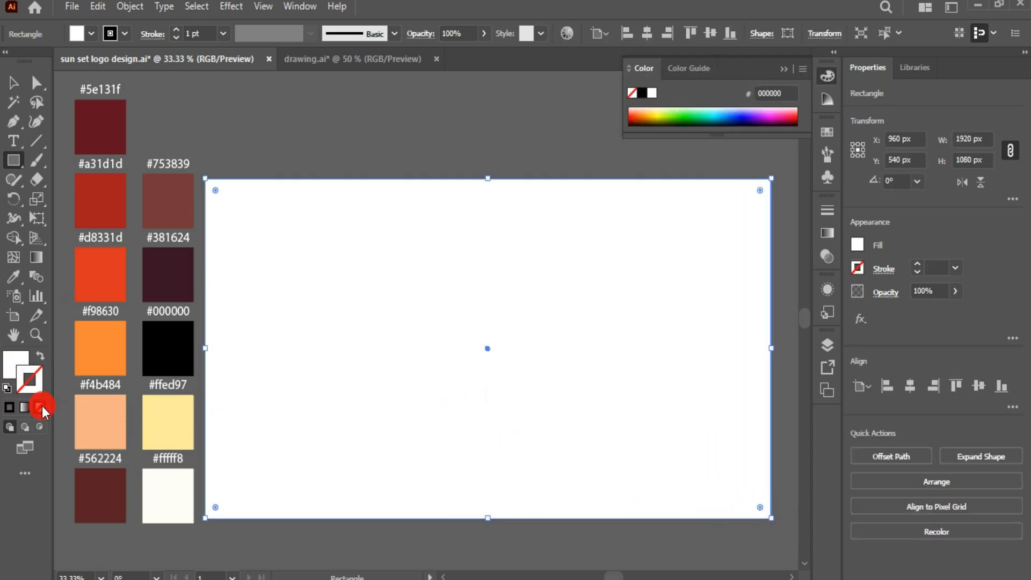
pyautogui.click(11, 359)
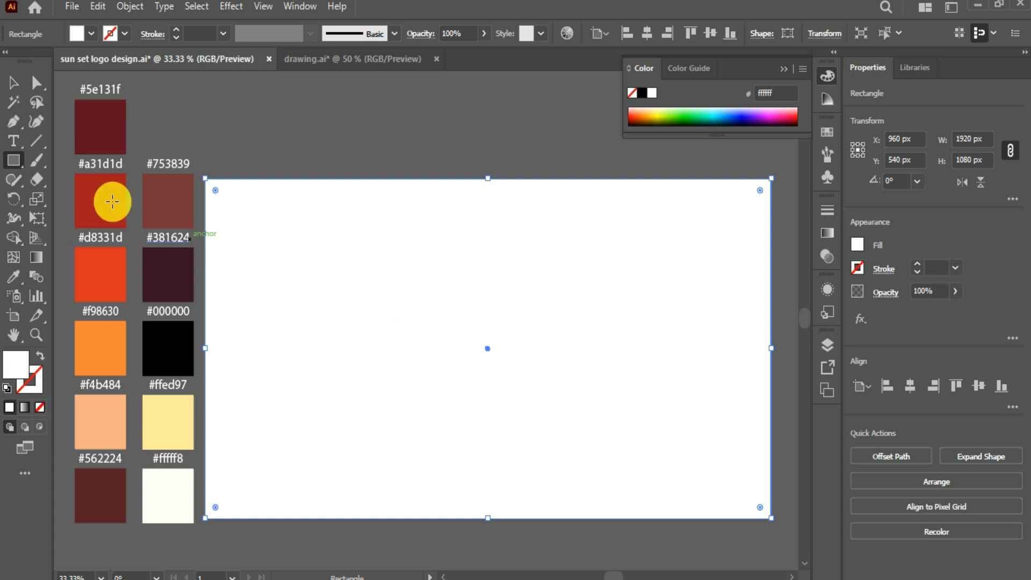
pyautogui.click(13, 84)
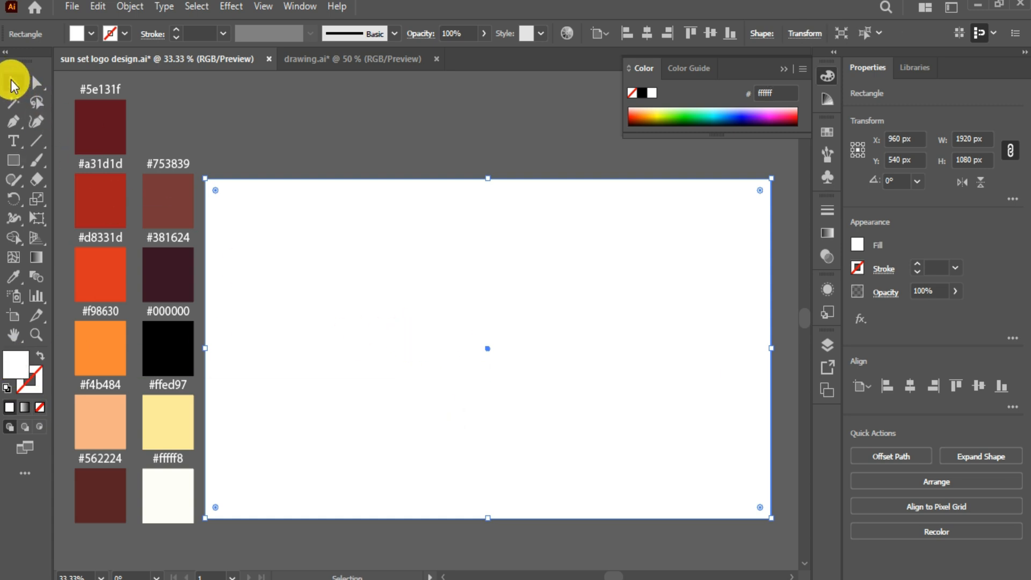
pyautogui.click(300, 6)
# Step: Fill the background rectangle with a default gradient and switch to the Gradient tool (G)
pyautogui.click(383, 416)
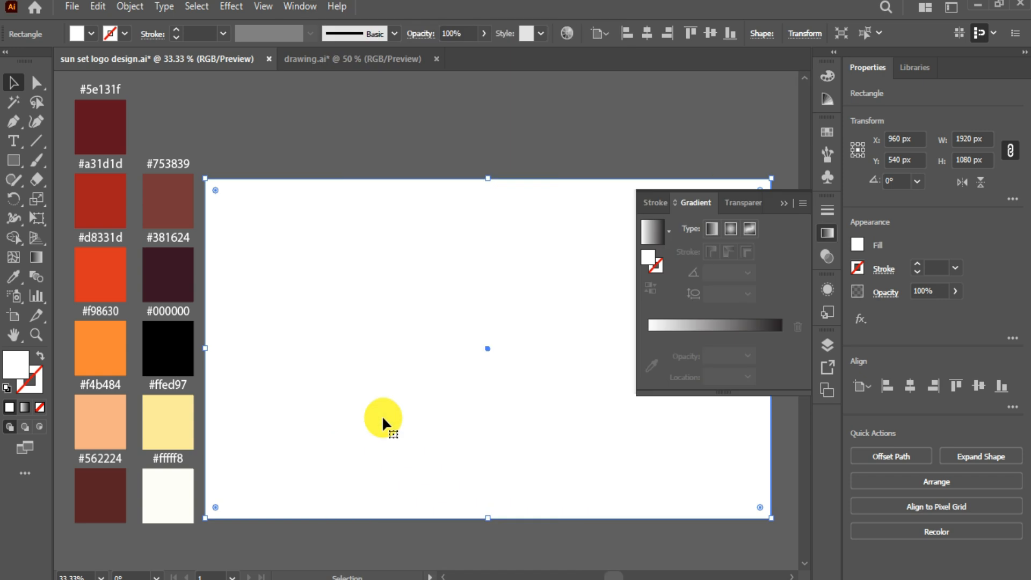
pyautogui.click(827, 234)
pyautogui.click(825, 235)
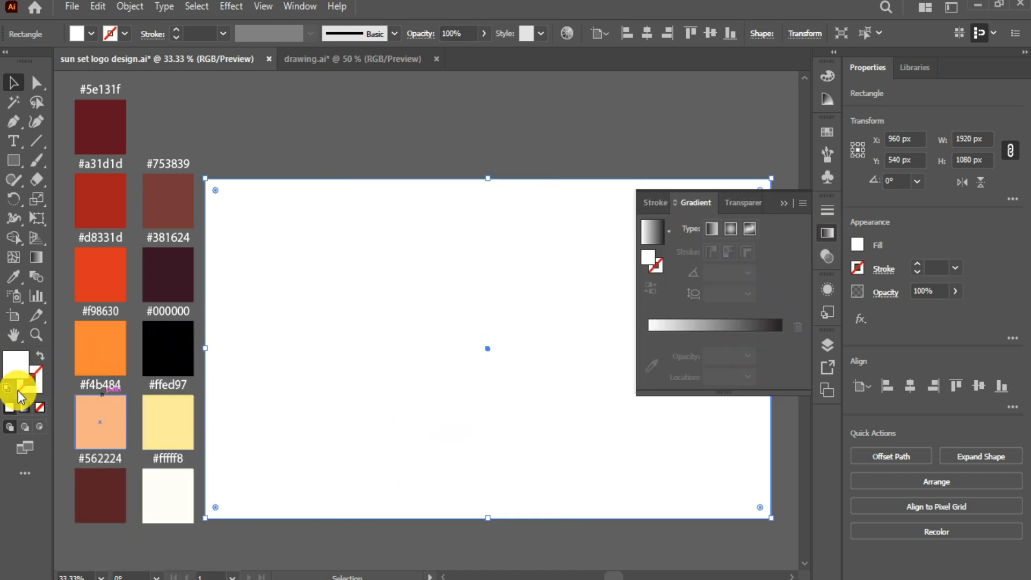
pyautogui.click(24, 407)
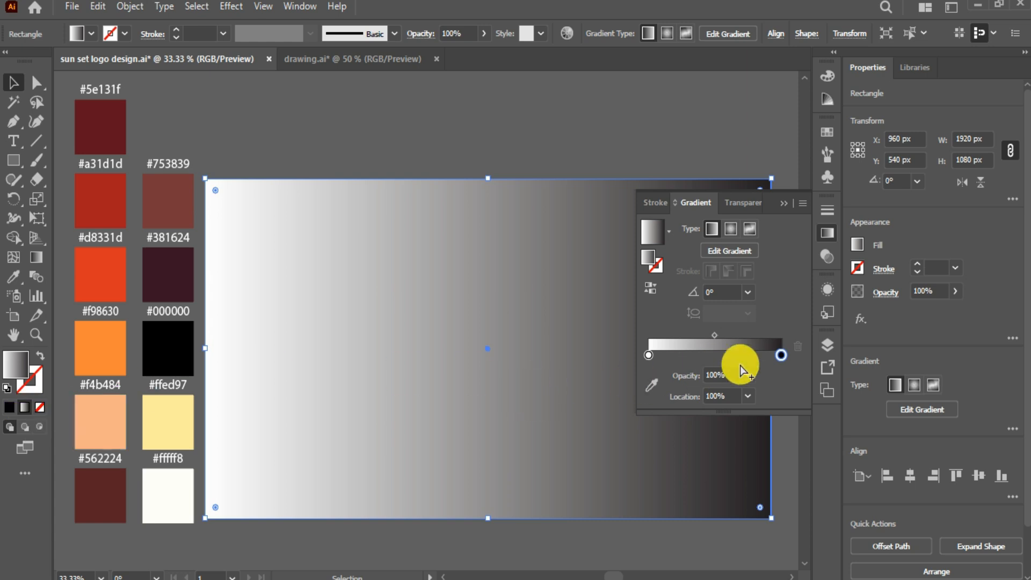
pyautogui.press('g')
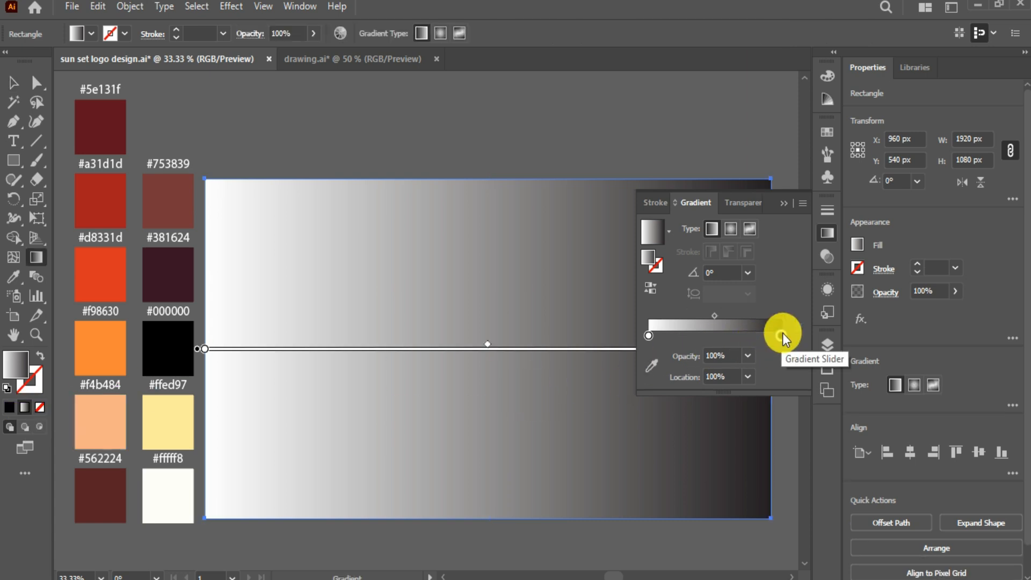
# Step: Make the gradient's end stop dark red #5e131f and its start stop orange
pyautogui.click(782, 334)
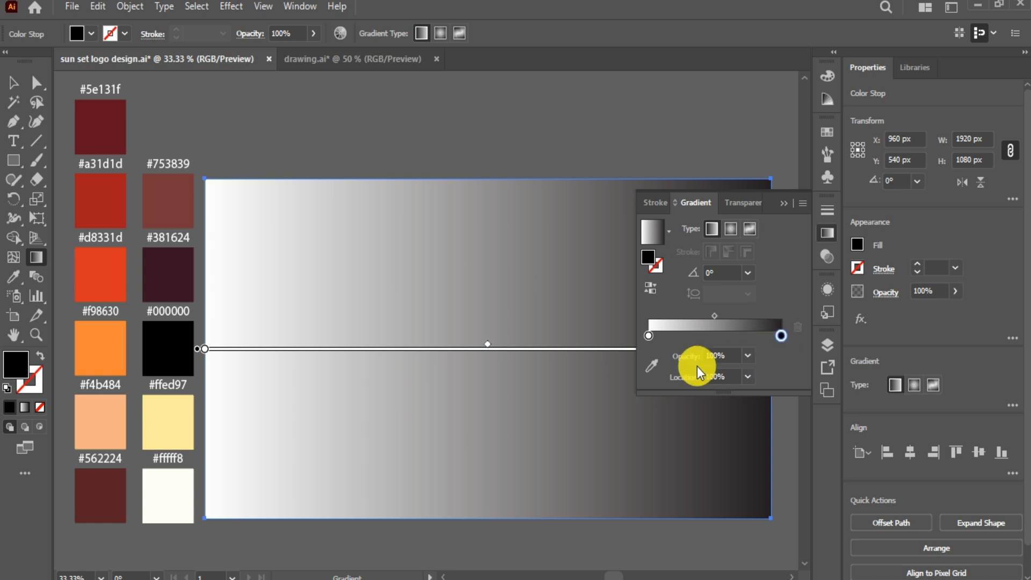
pyautogui.click(652, 369)
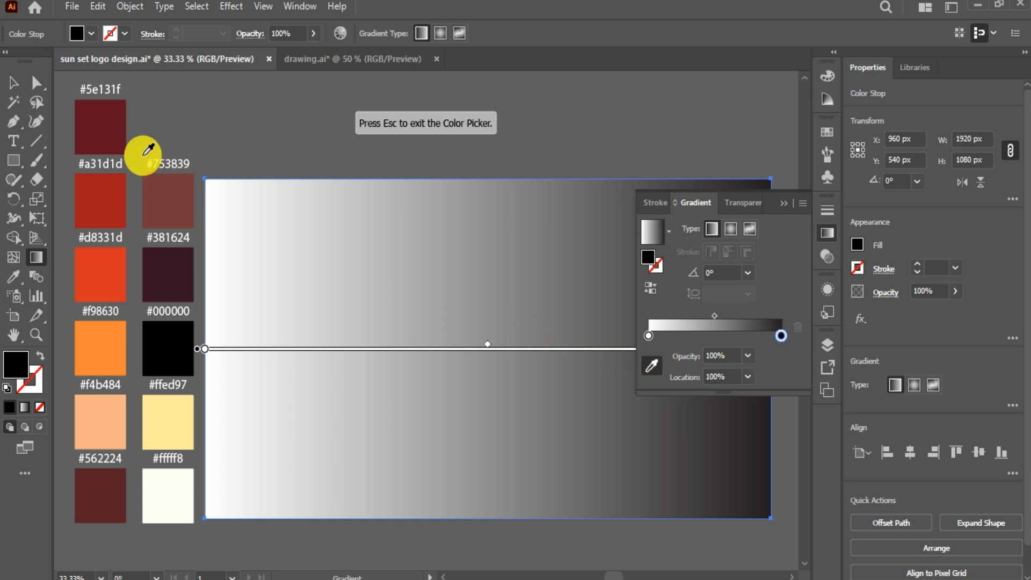
pyautogui.click(114, 126)
pyautogui.click(649, 336)
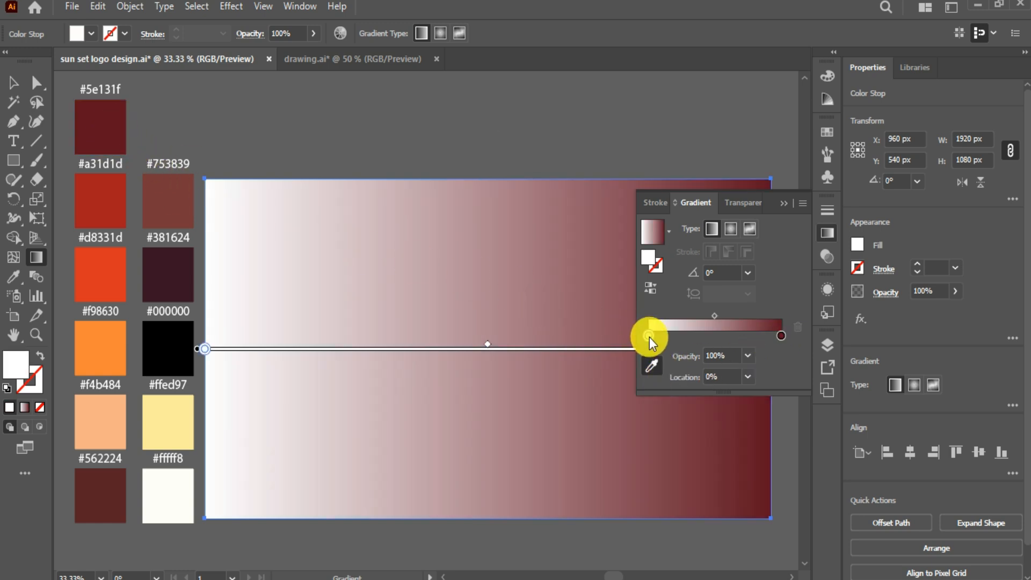
pyautogui.click(113, 341)
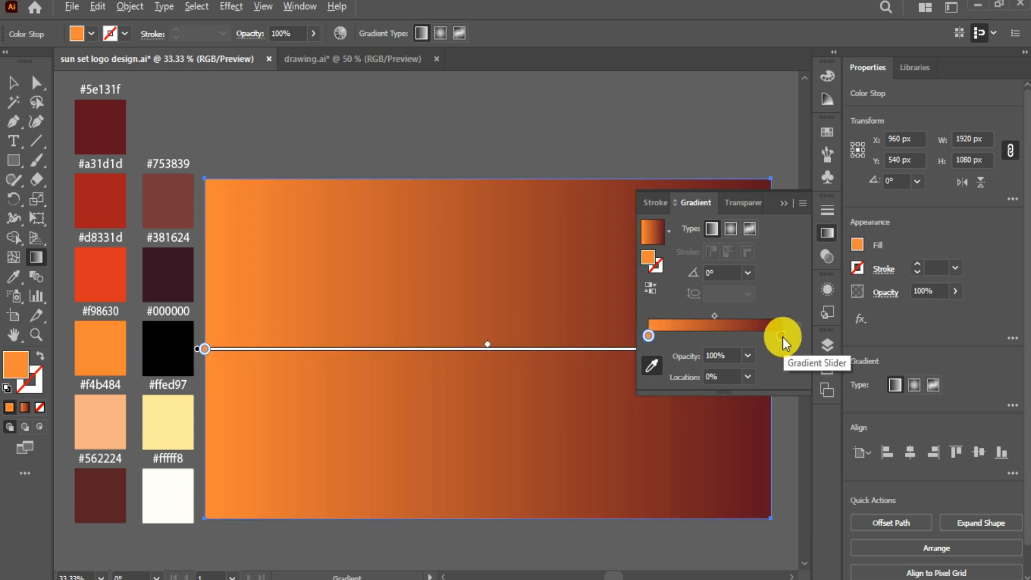
# Step: Add intermediate stops in #a31d1d and #d8331d and shift the red stops toward the end
pyautogui.click(759, 336)
pyautogui.click(101, 201)
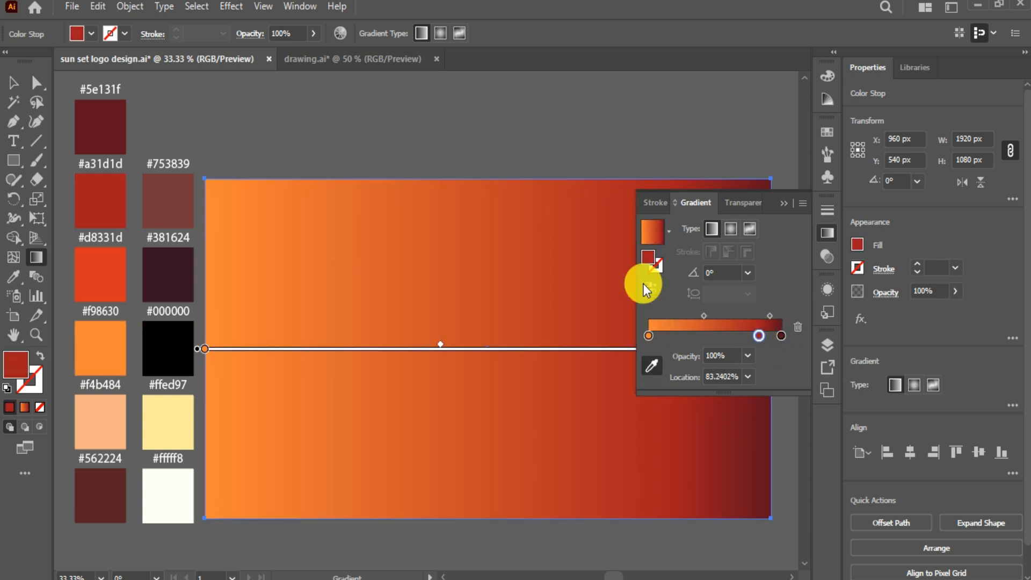
pyautogui.click(735, 336)
pyautogui.click(132, 261)
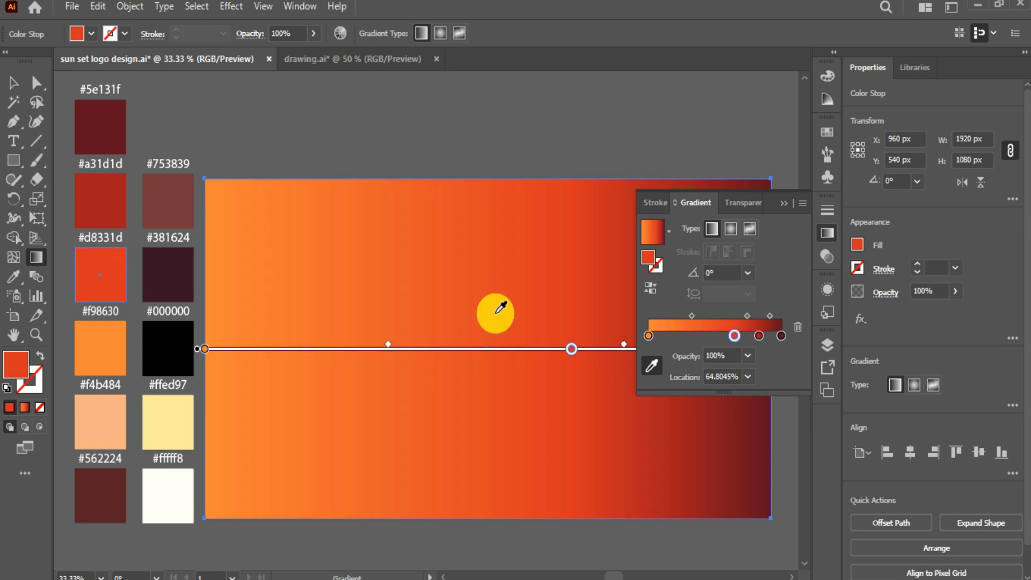
pyautogui.click(666, 336)
pyautogui.click(701, 316)
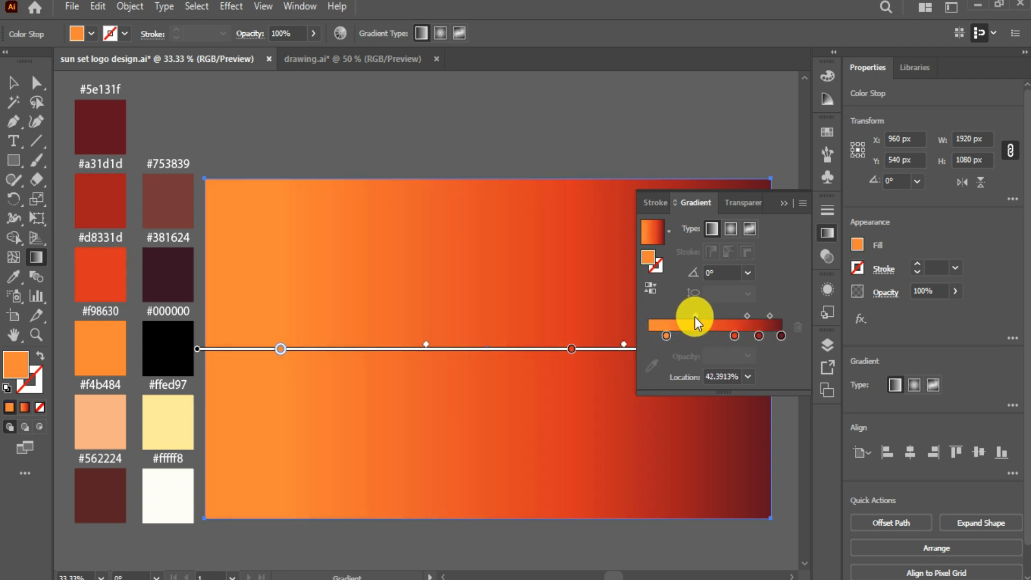
pyautogui.moveTo(760, 334); pyautogui.dragTo(743, 335)
# Step: Run the sky gradient vertically from the orange bottom to the dark red top, then deselect
pyautogui.click(783, 205)
pyautogui.moveTo(461, 539)
pyautogui.mouseDown()
pyautogui.moveTo(502, 179)
pyautogui.moveTo(486, 188)
pyautogui.mouseUp()
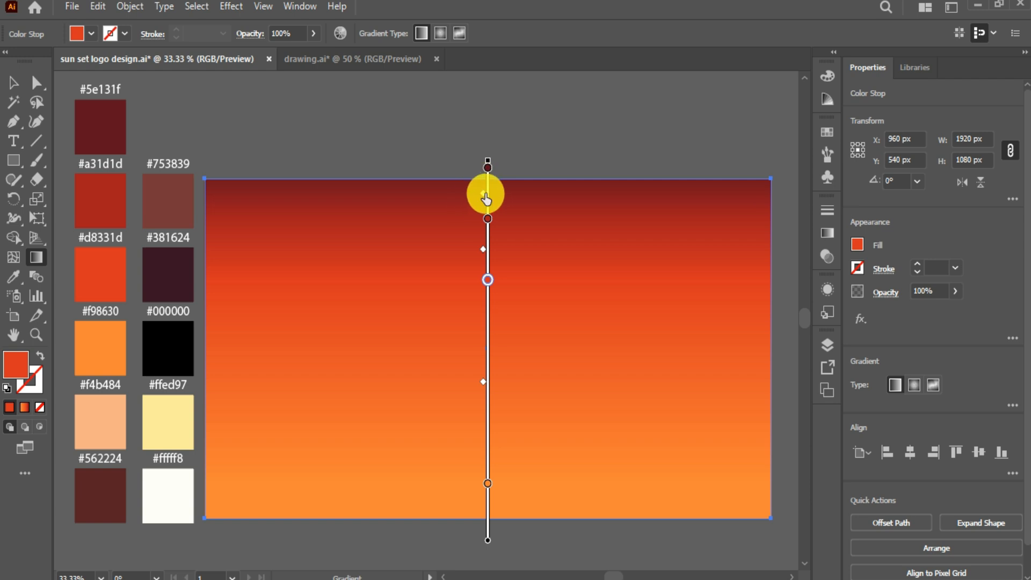
pyautogui.click(488, 219)
pyautogui.click(488, 231)
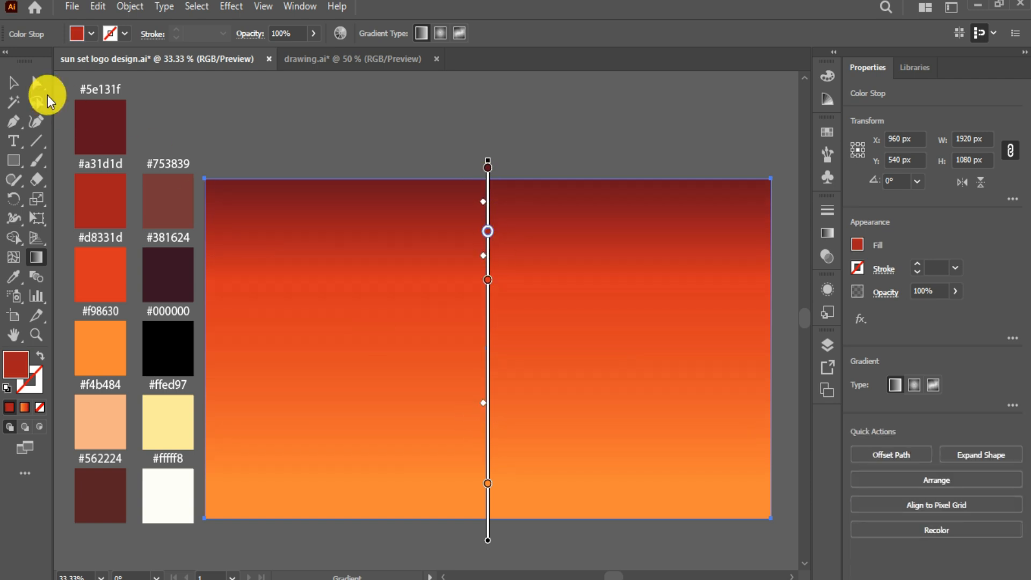
pyautogui.click(13, 82)
pyautogui.click(488, 348)
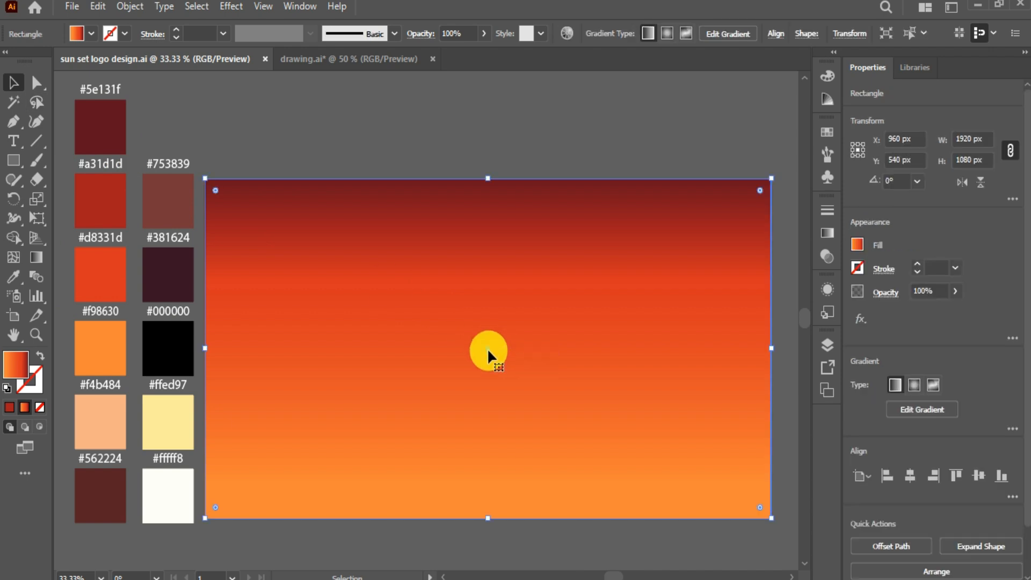
pyautogui.click(233, 140)
# Step: Draw a circle near the sky's centre with the Ellipse tool and give it a gradient fill
pyautogui.moveTo(17, 161); pyautogui.dragTo(94, 199)
pyautogui.click(10, 408)
pyautogui.moveTo(410, 301); pyautogui.dragTo(469, 400)
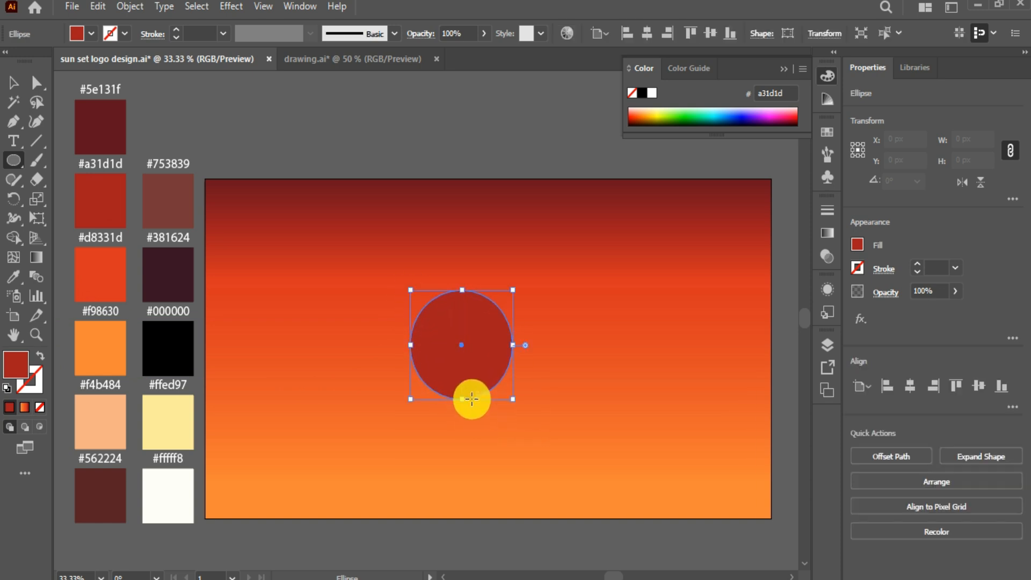
pyautogui.click(25, 408)
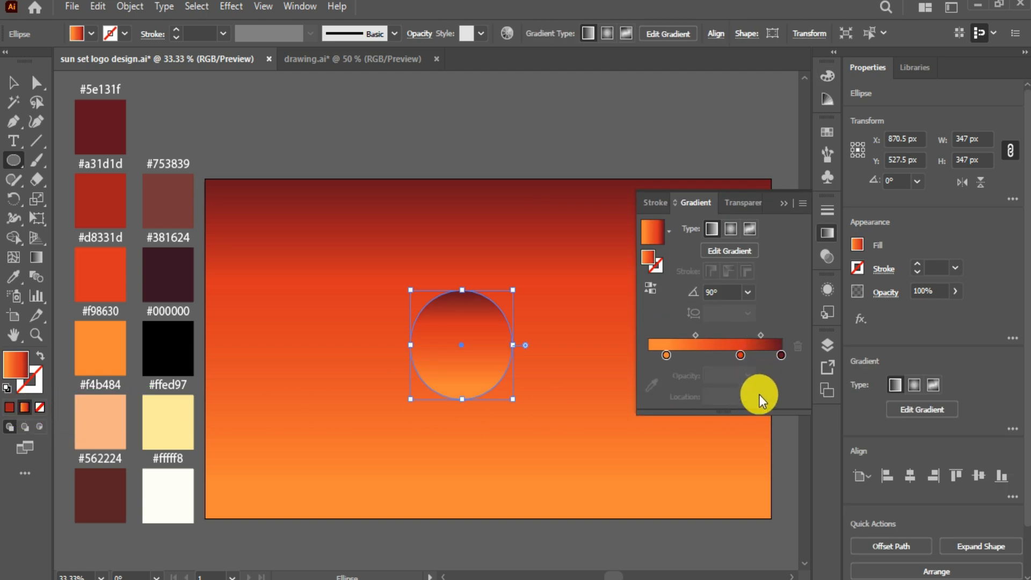
# Step: Set the circle's gradient to radial, from cream #fffff8 to pale yellow #ffed97
pyautogui.moveTo(736, 401); pyautogui.dragTo(736, 424)
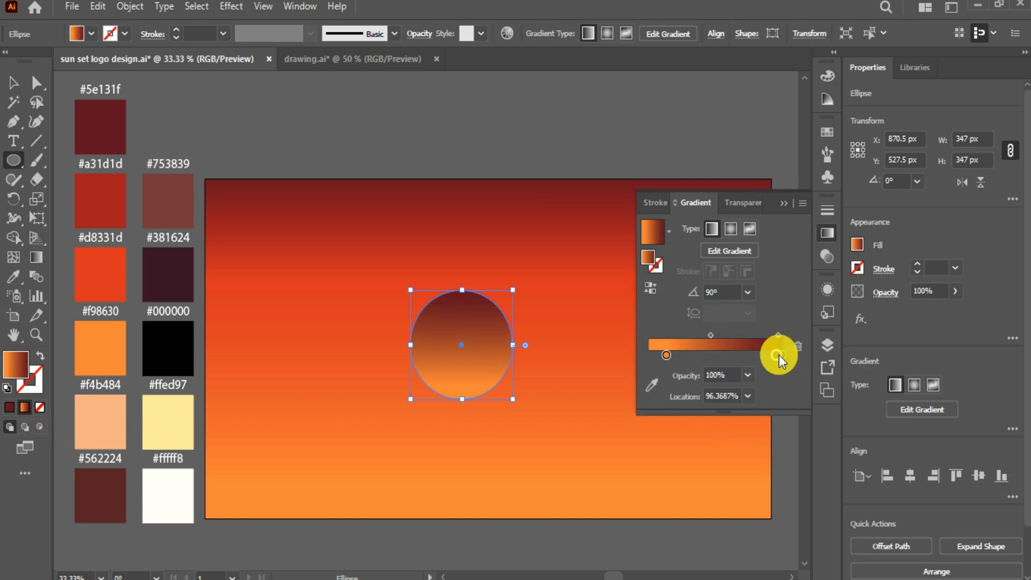
pyautogui.moveTo(779, 356); pyautogui.dragTo(782, 356)
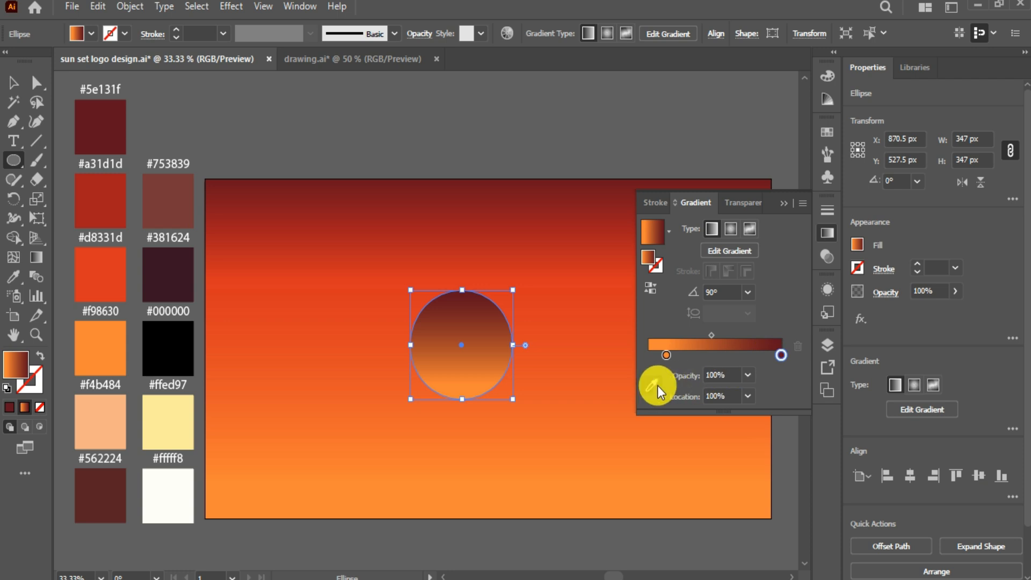
pyautogui.click(658, 386)
pyautogui.click(177, 414)
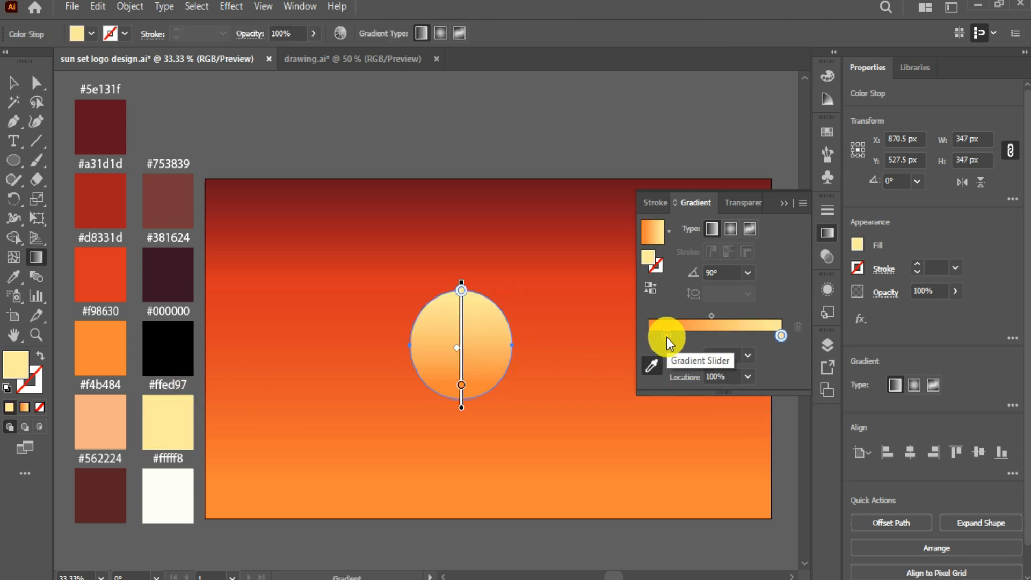
pyautogui.moveTo(666, 336); pyautogui.dragTo(626, 339)
pyautogui.click(180, 482)
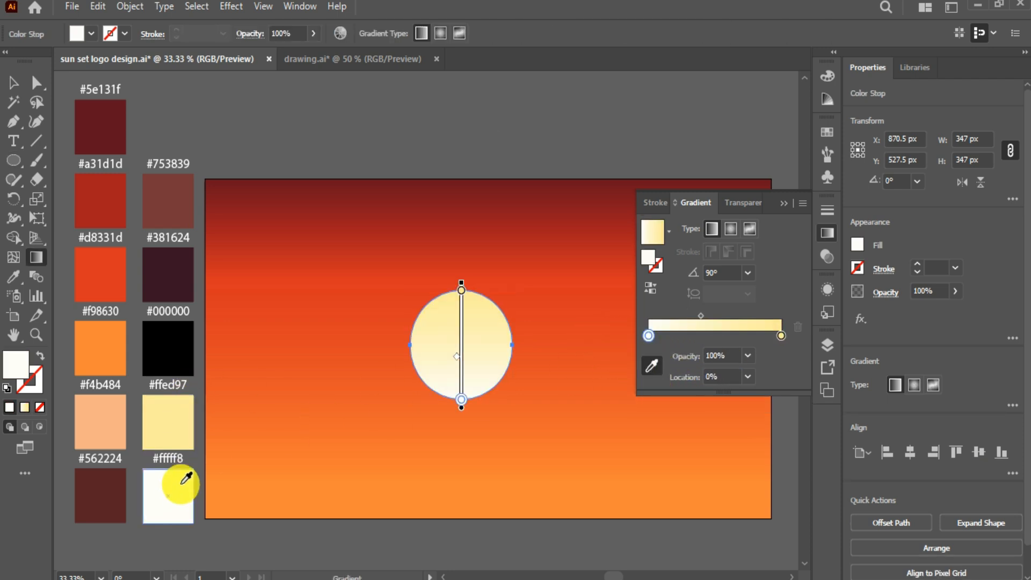
pyautogui.click(729, 230)
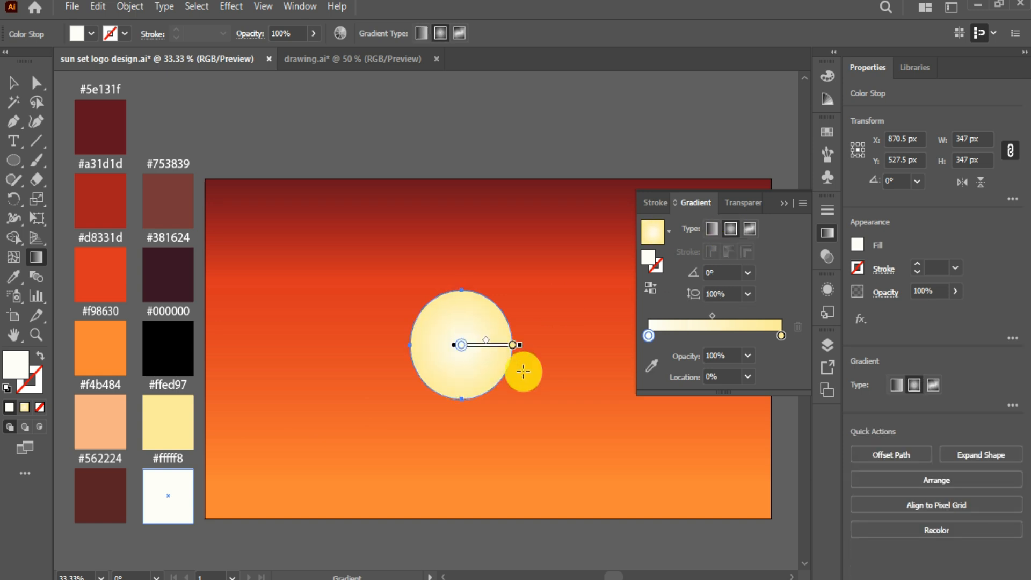
pyautogui.click(786, 204)
# Step: Scale the sun to 286 px and position it slightly above the sky's centre
pyautogui.click(13, 82)
pyautogui.moveTo(478, 364); pyautogui.dragTo(488, 334)
pyautogui.moveTo(524, 377); pyautogui.dragTo(517, 359)
pyautogui.moveTo(478, 326); pyautogui.dragTo(483, 337)
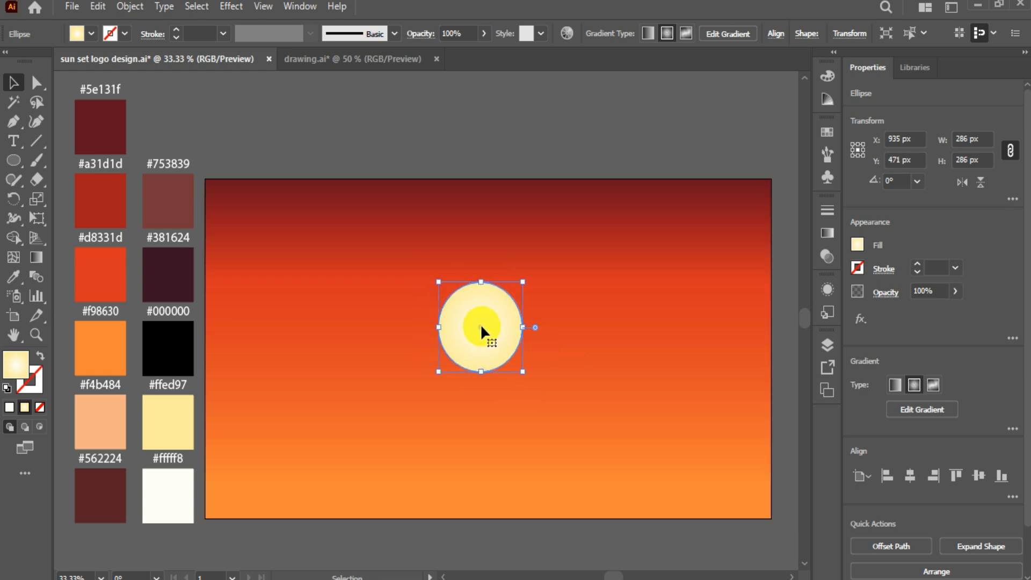
# Step: Add an Outer Glow effect to the sun with a pale yellow glow colour
pyautogui.click(231, 6)
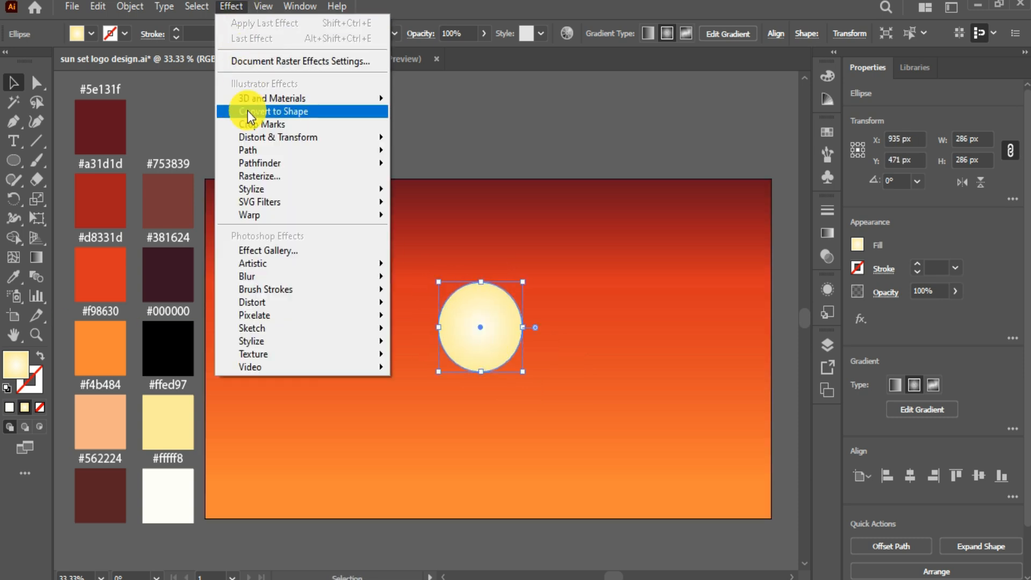
pyautogui.moveTo(351, 189)
pyautogui.click(469, 246)
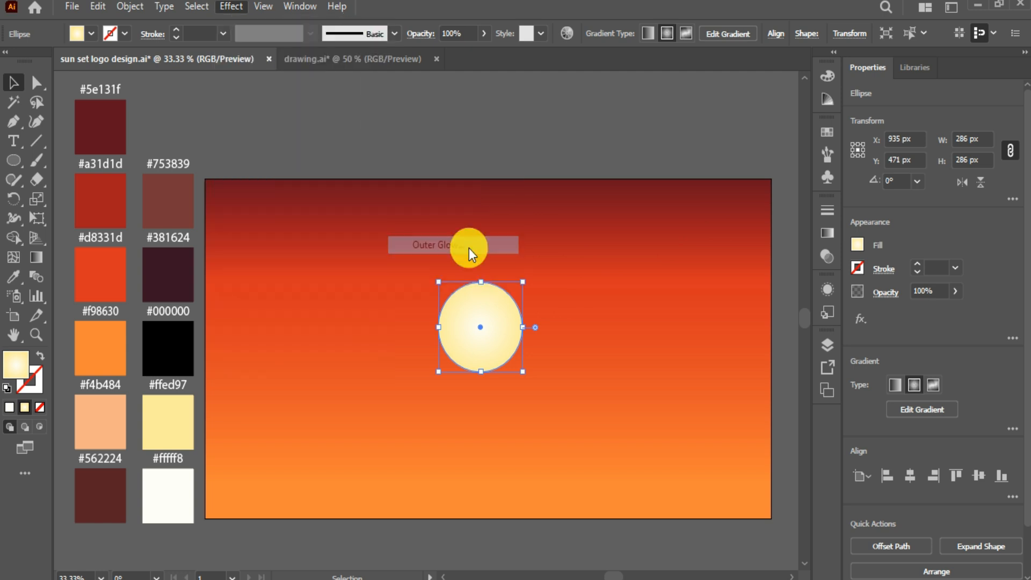
pyautogui.click(715, 206)
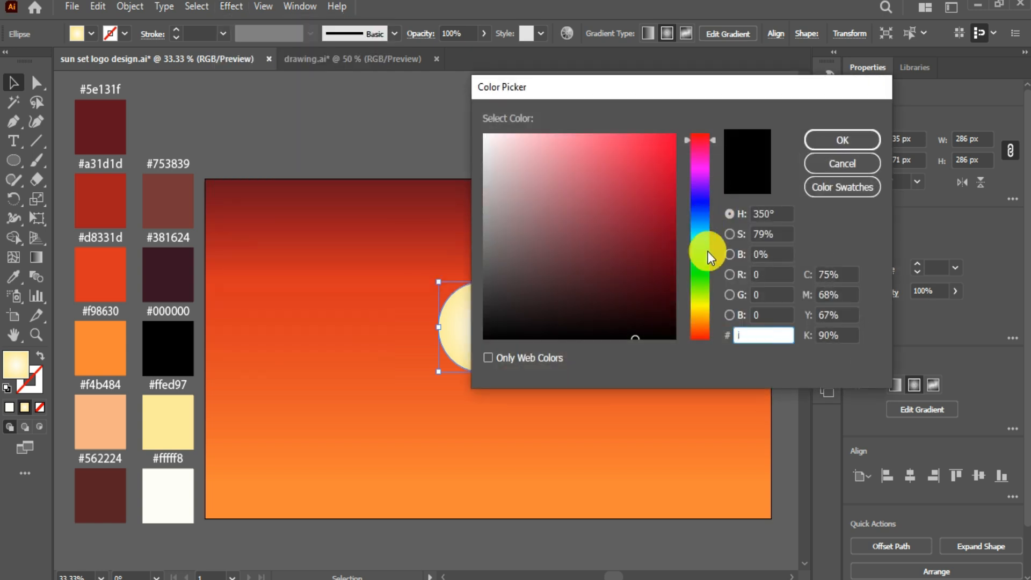
pyautogui.moveTo(639, 98); pyautogui.dragTo(708, 80)
pyautogui.click(763, 292)
pyautogui.moveTo(609, 126); pyautogui.dragTo(577, 109)
pyautogui.click(908, 122)
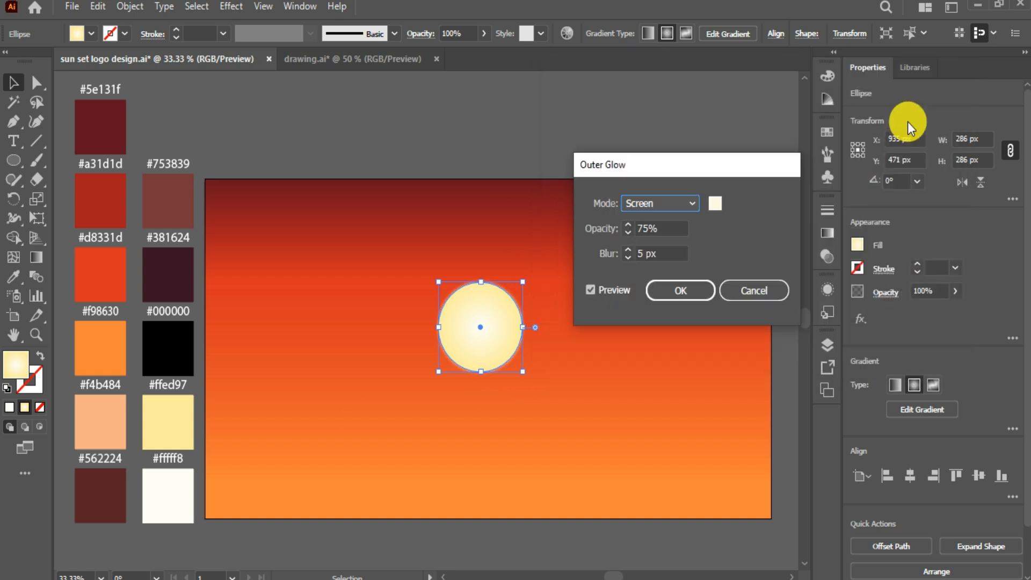
pyautogui.click(717, 203)
pyautogui.click(619, 112)
pyautogui.click(887, 120)
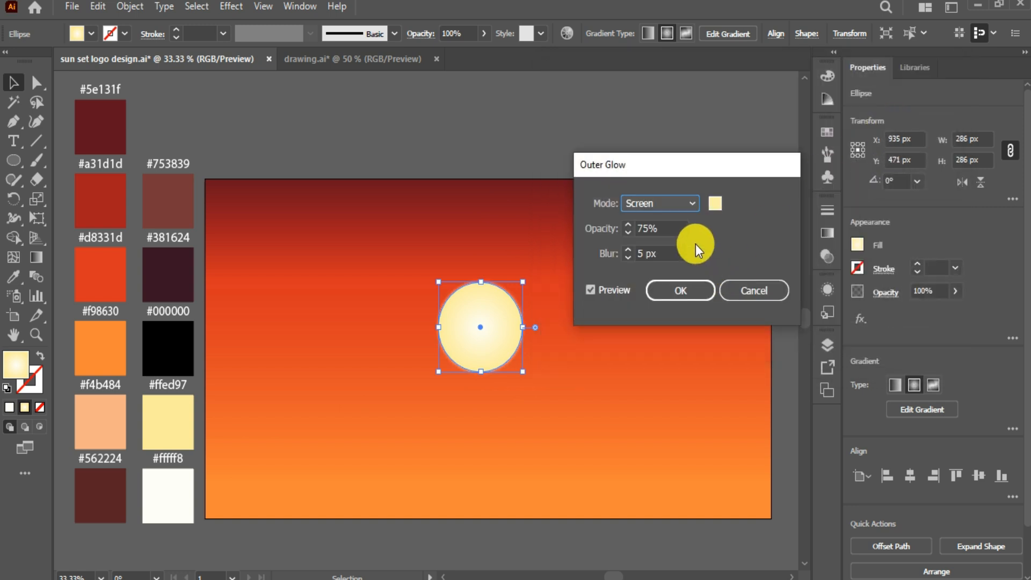
# Step: Set the glow opacity to 70%, apply it, and deselect everything
pyautogui.click(627, 232)
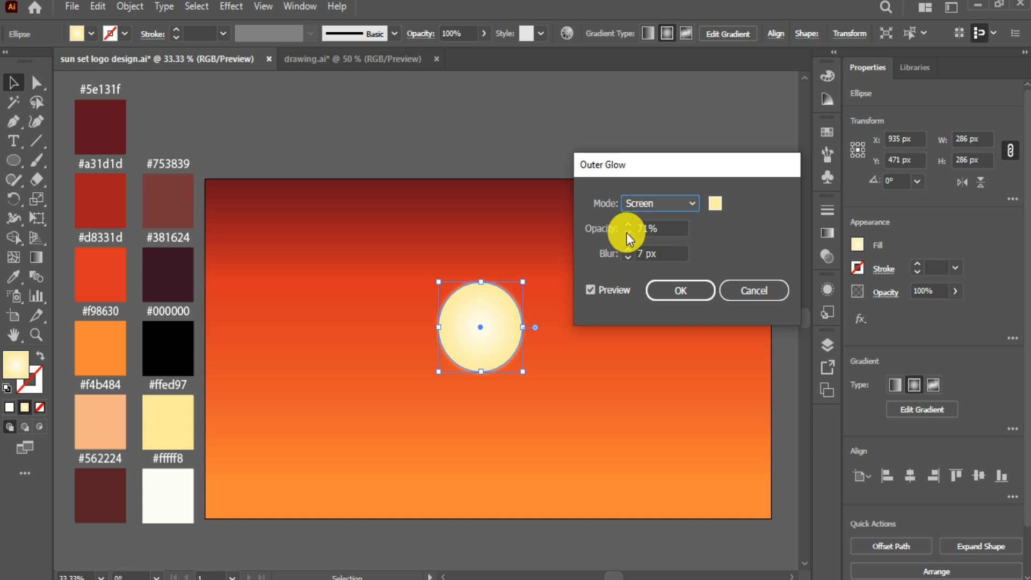
pyautogui.click(672, 293)
pyautogui.click(605, 361)
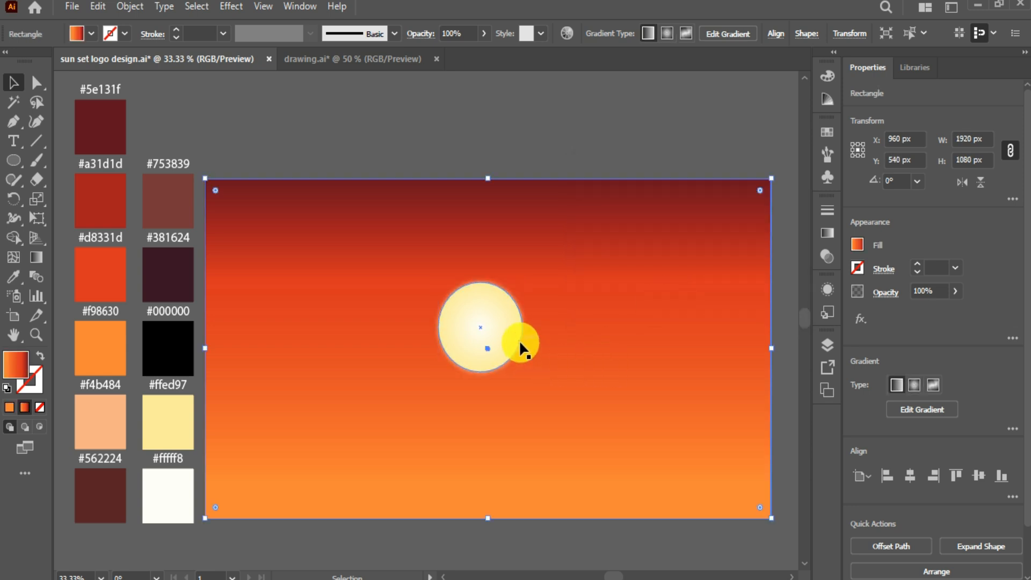
pyautogui.click(512, 338)
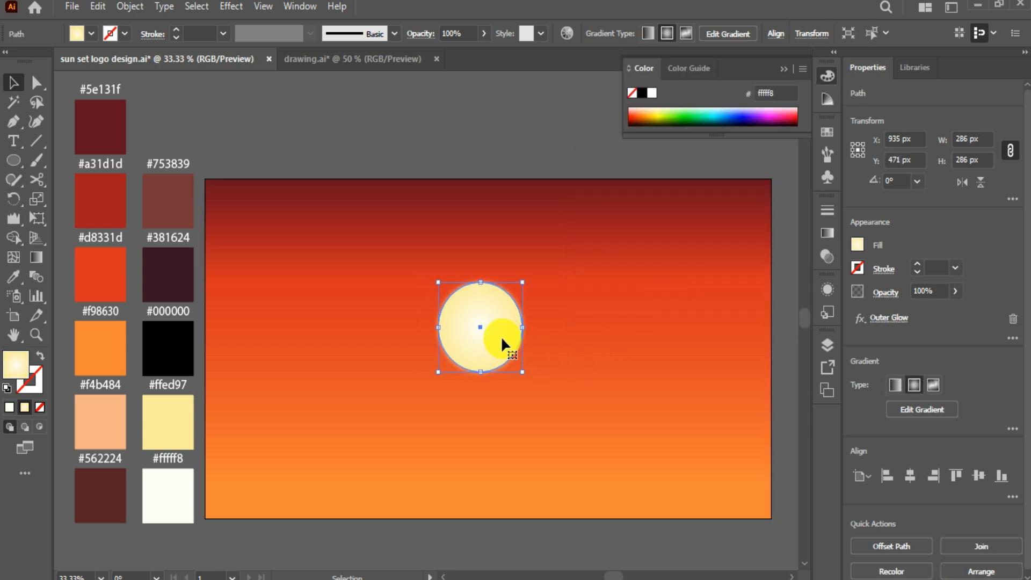
pyautogui.click(346, 131)
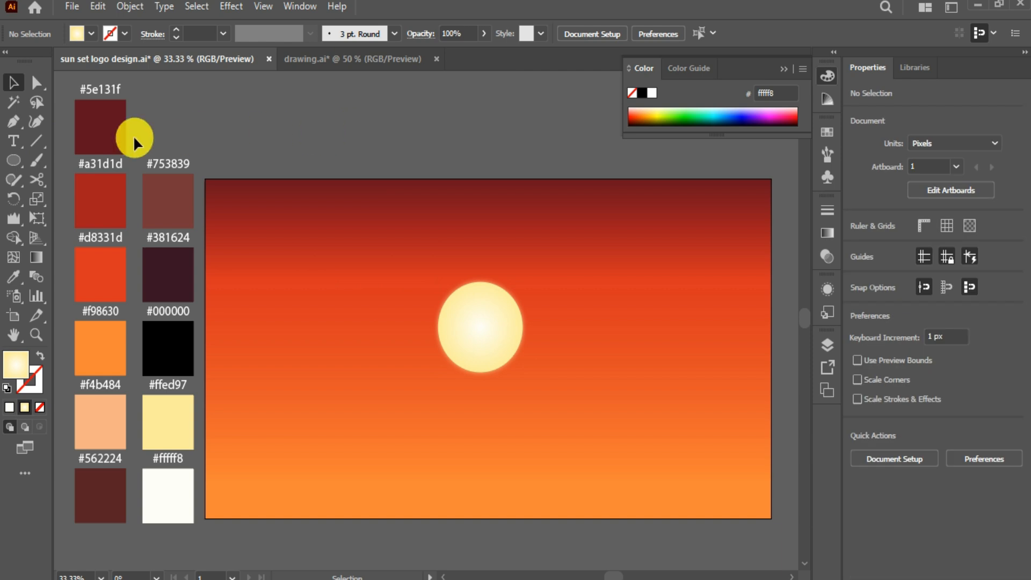
# Step: Draw a closed four-cornered hill shape with the Pen tool across the lower canvas under the sun
pyautogui.click(20, 127)
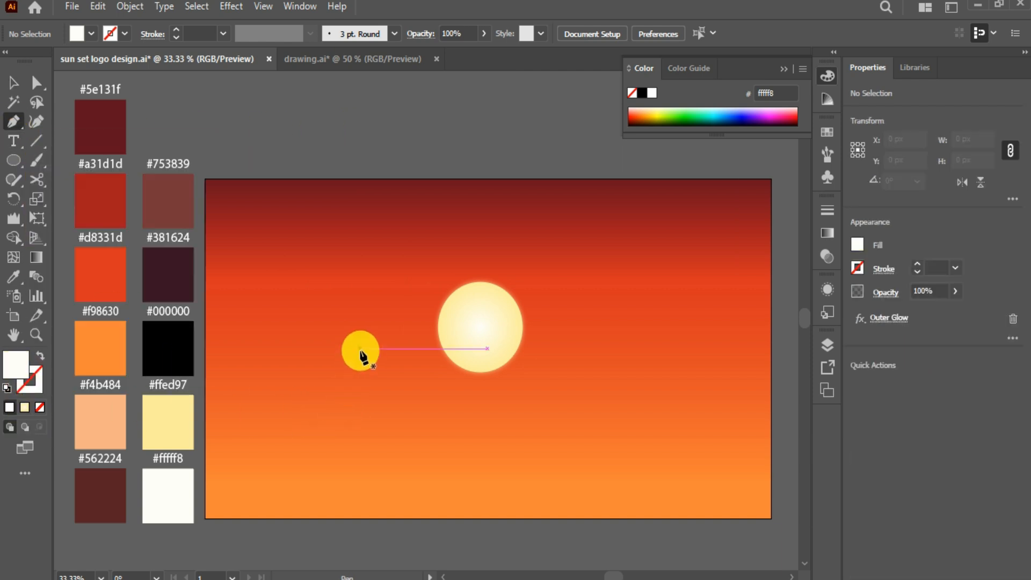
pyautogui.click(359, 348)
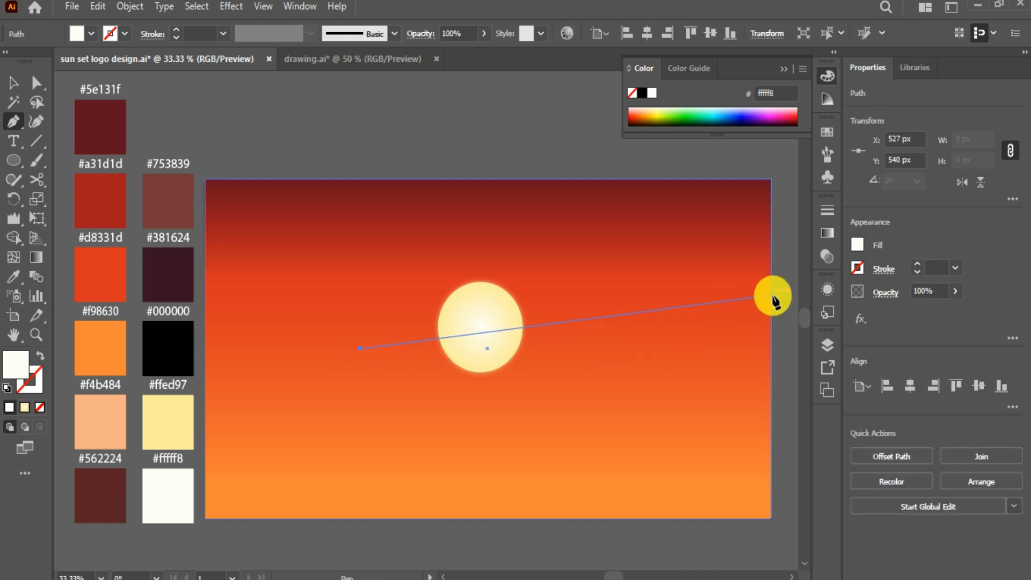
pyautogui.click(772, 328)
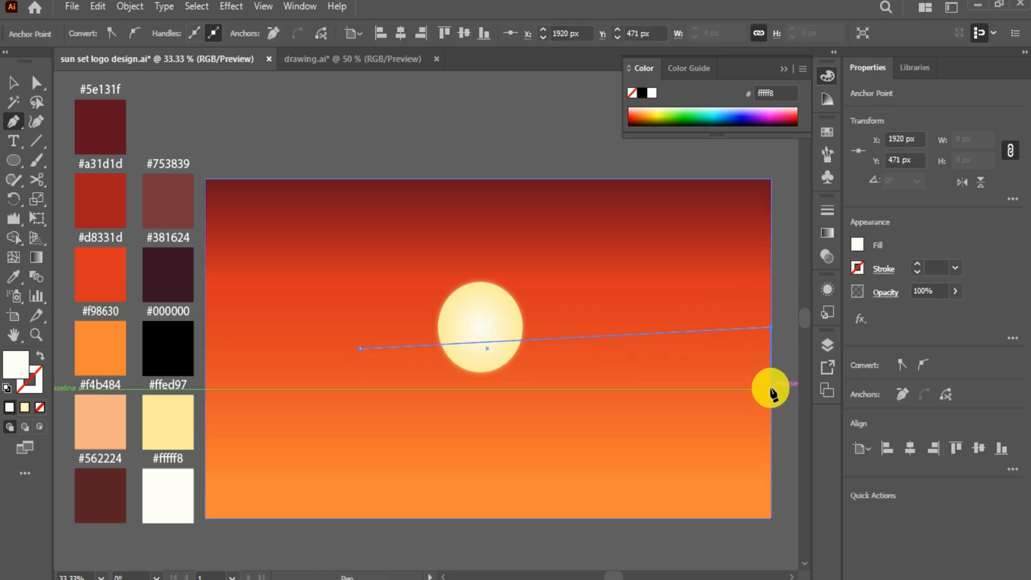
pyautogui.click(771, 388)
pyautogui.click(357, 385)
pyautogui.click(359, 349)
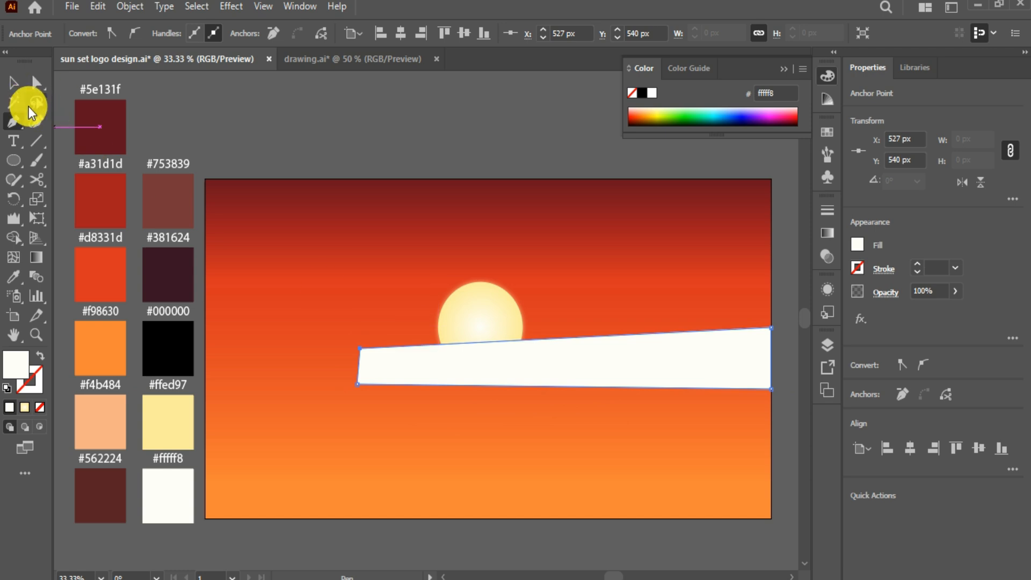
# Step: Add curvature points along the hill's top edge and pull one down into a dip
pyautogui.click(36, 122)
pyautogui.click(463, 342)
pyautogui.click(553, 338)
pyautogui.click(693, 332)
pyautogui.click(614, 336)
pyautogui.click(473, 371)
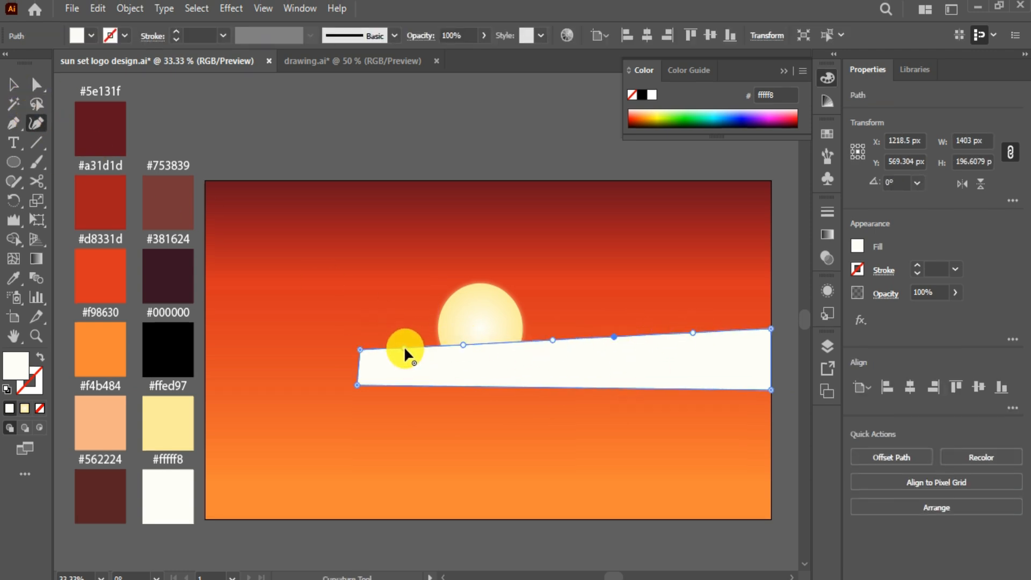
pyautogui.moveTo(463, 344); pyautogui.dragTo(463, 355)
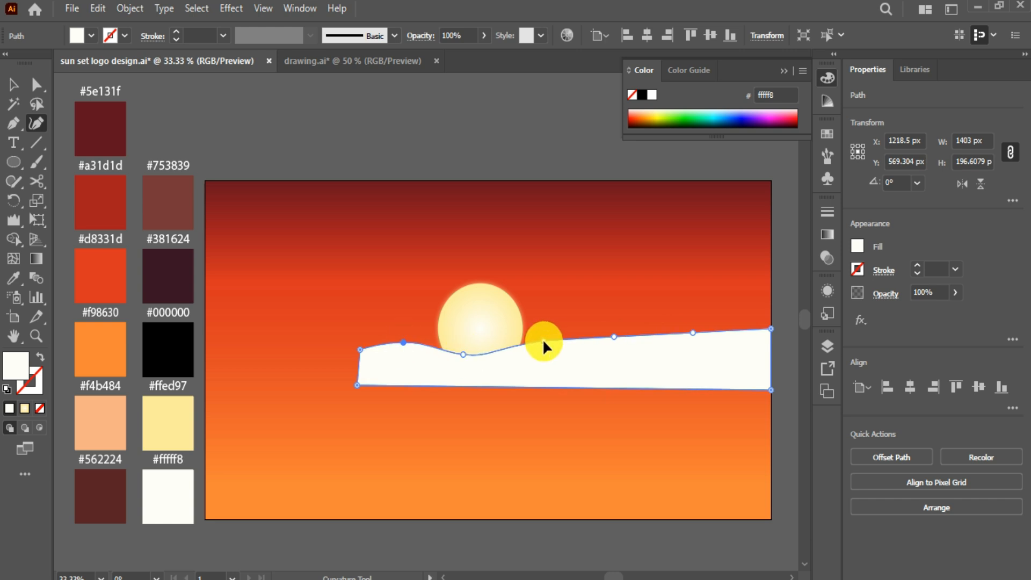
# Step: Shape the dip and the left hill curves on the top edge with Direct Selection
pyautogui.click(36, 84)
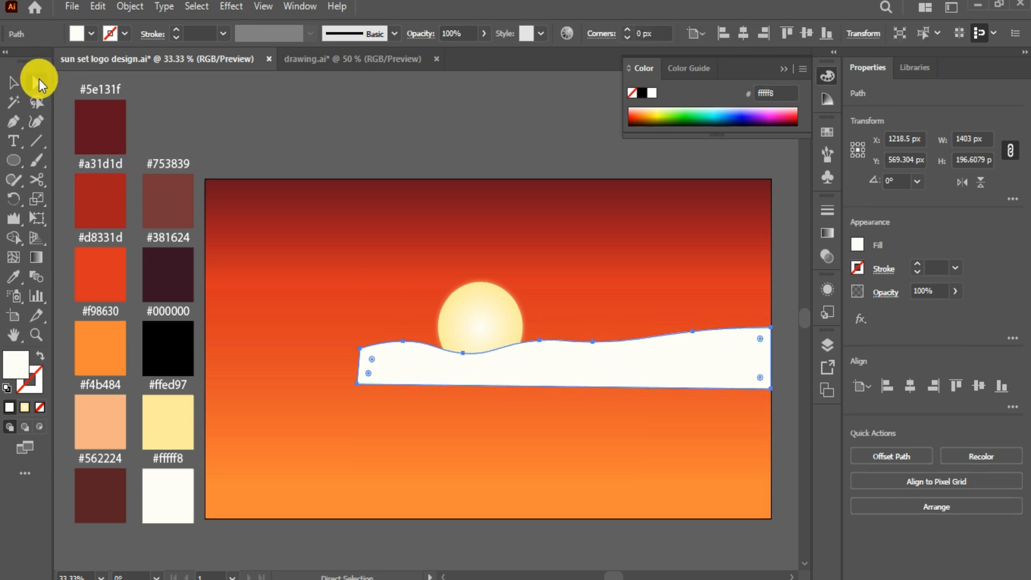
pyautogui.scroll(3, 515, 360)
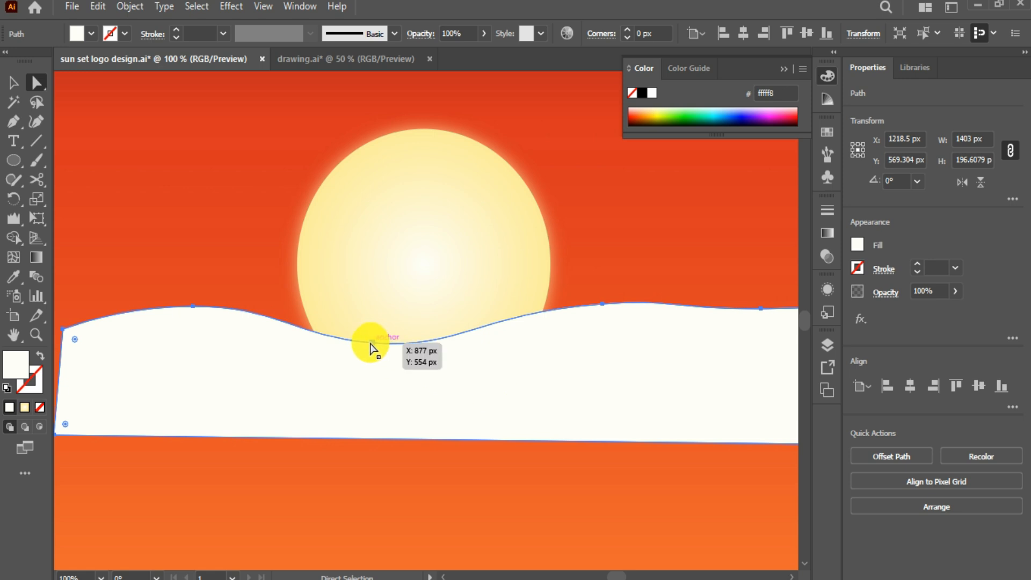
pyautogui.click(372, 343)
pyautogui.moveTo(461, 332); pyautogui.dragTo(457, 351)
pyautogui.click(193, 307)
pyautogui.moveTo(140, 306); pyautogui.dragTo(105, 326)
pyautogui.click(64, 329)
pyautogui.moveTo(109, 374); pyautogui.dragTo(115, 375)
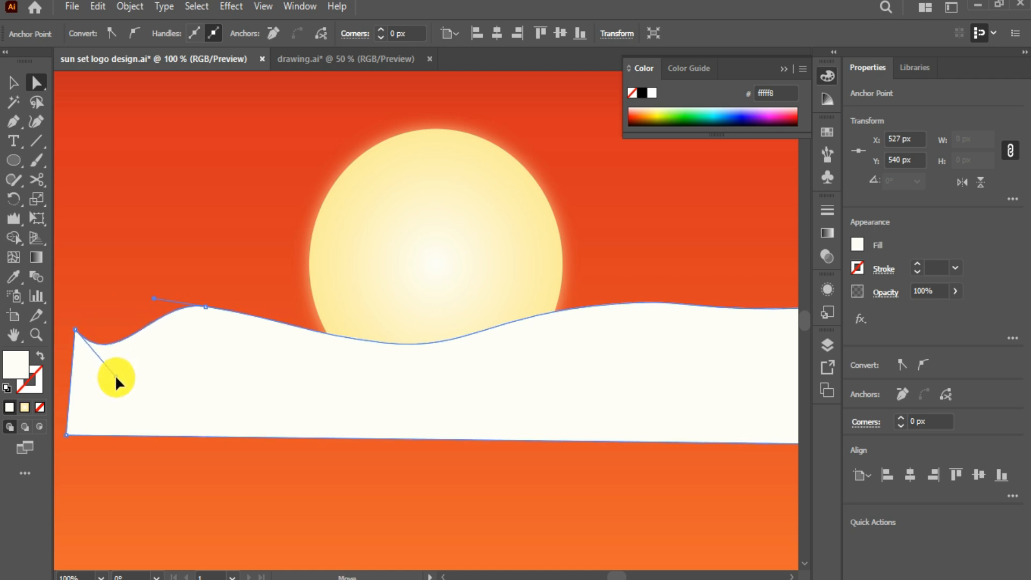
pyautogui.click(385, 344)
pyautogui.moveTo(469, 352); pyautogui.dragTo(468, 347)
# Step: Curve the right-hand hills out to the artboard's right edge into smooth waves
pyautogui.click(614, 304)
pyautogui.moveTo(488, 314); pyautogui.dragTo(493, 297)
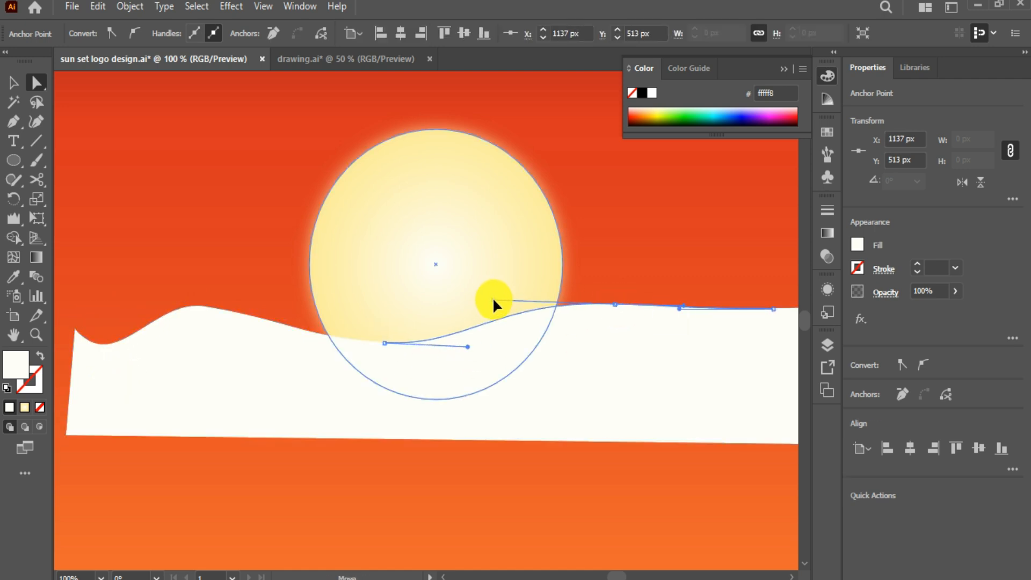
pyautogui.moveTo(684, 308); pyautogui.dragTo(676, 313)
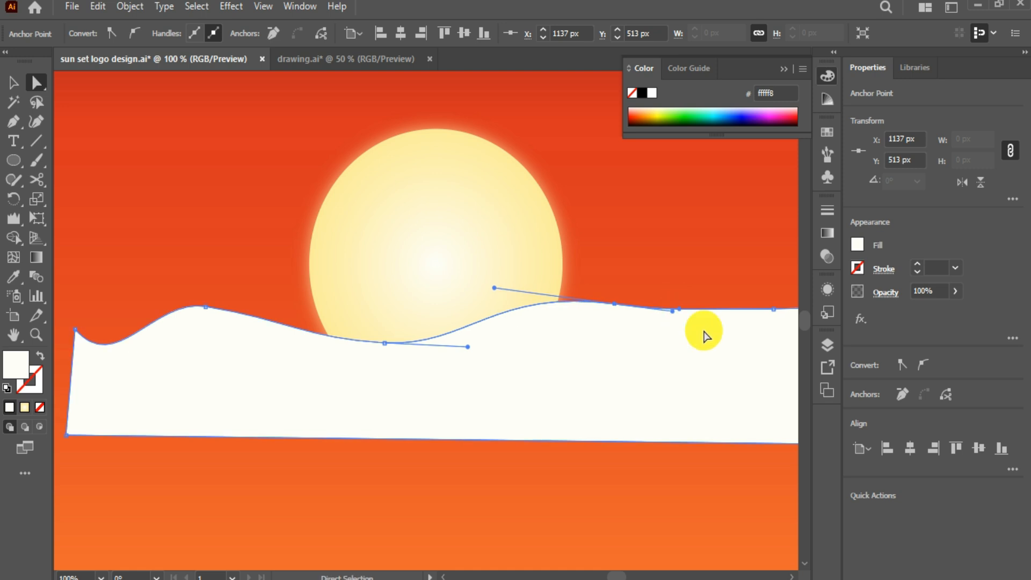
pyautogui.moveTo(751, 316); pyautogui.dragTo(494, 362)
pyautogui.click(516, 355)
pyautogui.moveTo(414, 356); pyautogui.dragTo(403, 372)
pyautogui.moveTo(515, 355); pyautogui.dragTo(554, 342)
pyautogui.moveTo(680, 336); pyautogui.dragTo(505, 332)
pyautogui.click(644, 330)
pyautogui.moveTo(679, 340); pyautogui.dragTo(649, 357)
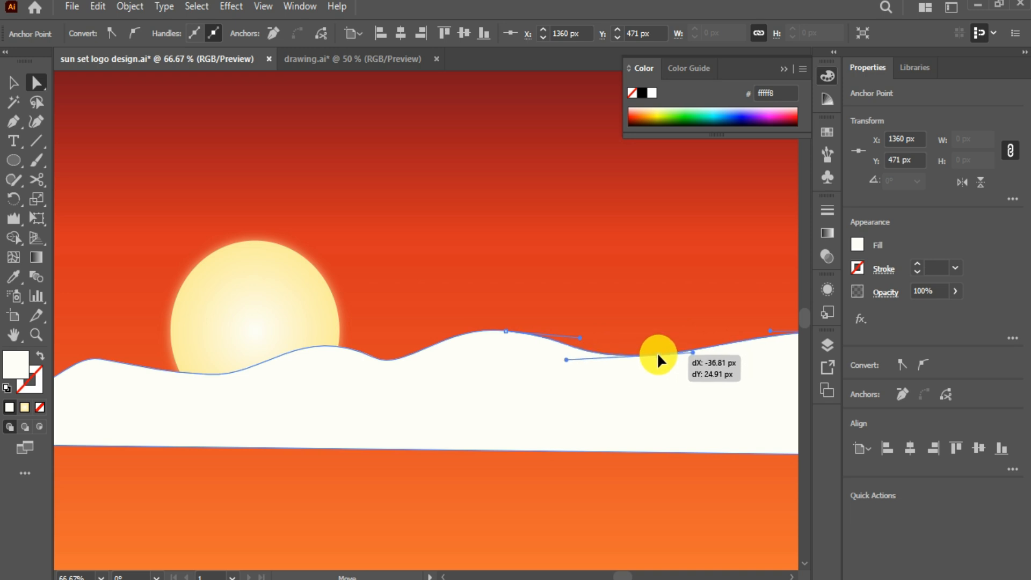
pyautogui.moveTo(774, 333); pyautogui.dragTo(676, 335)
# Step: Give the hill a linear gradient fill ending in dark red #753839
pyautogui.scroll(-2, 699, 357)
pyautogui.click(13, 84)
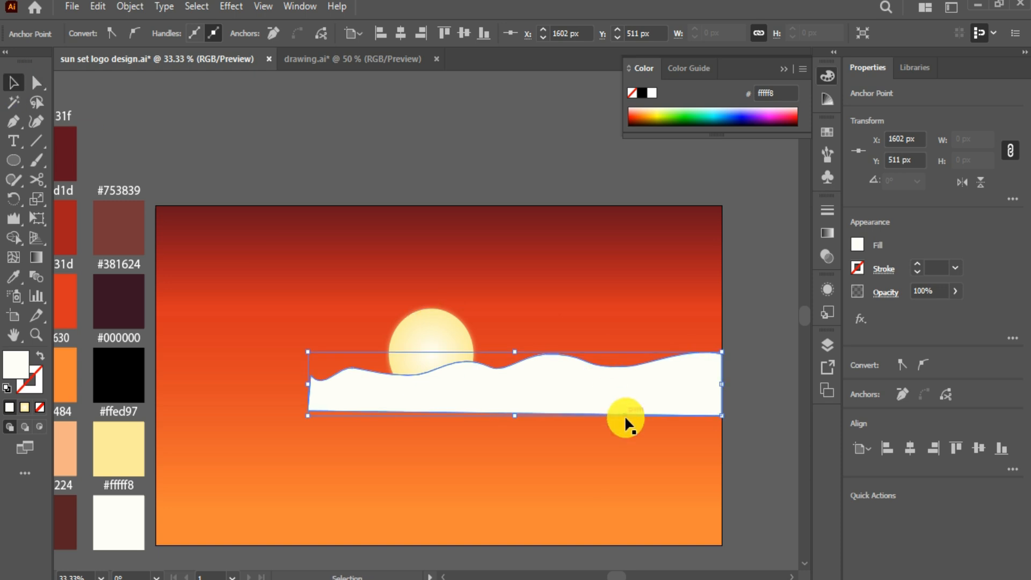
pyautogui.click(25, 407)
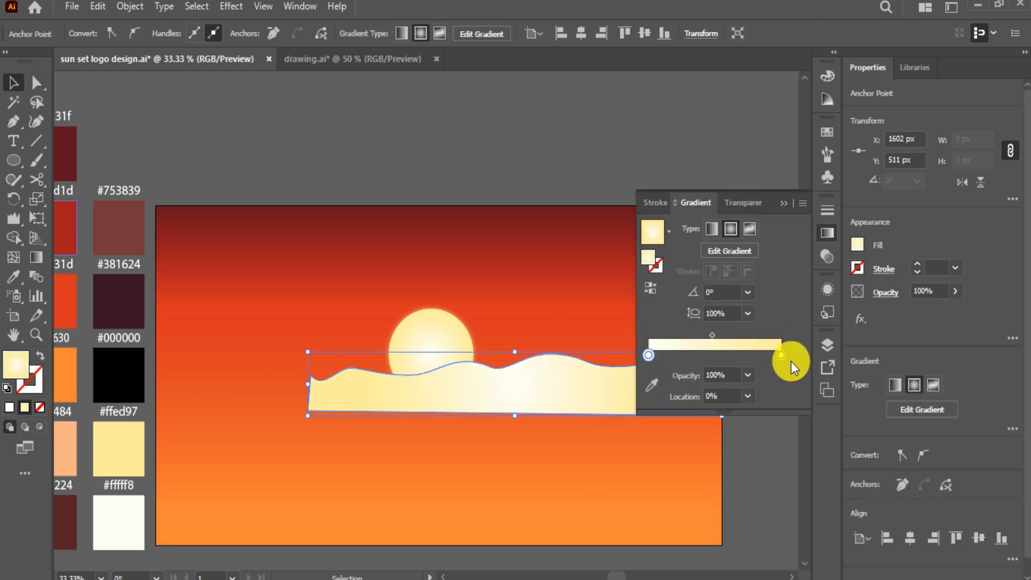
pyautogui.click(651, 386)
pyautogui.click(129, 223)
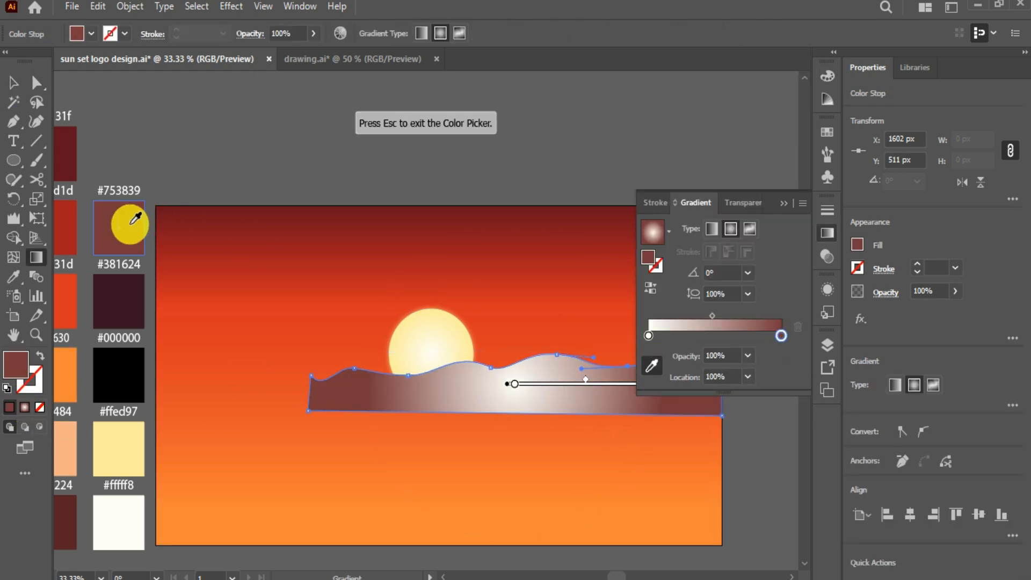
pyautogui.click(665, 378)
pyautogui.click(712, 228)
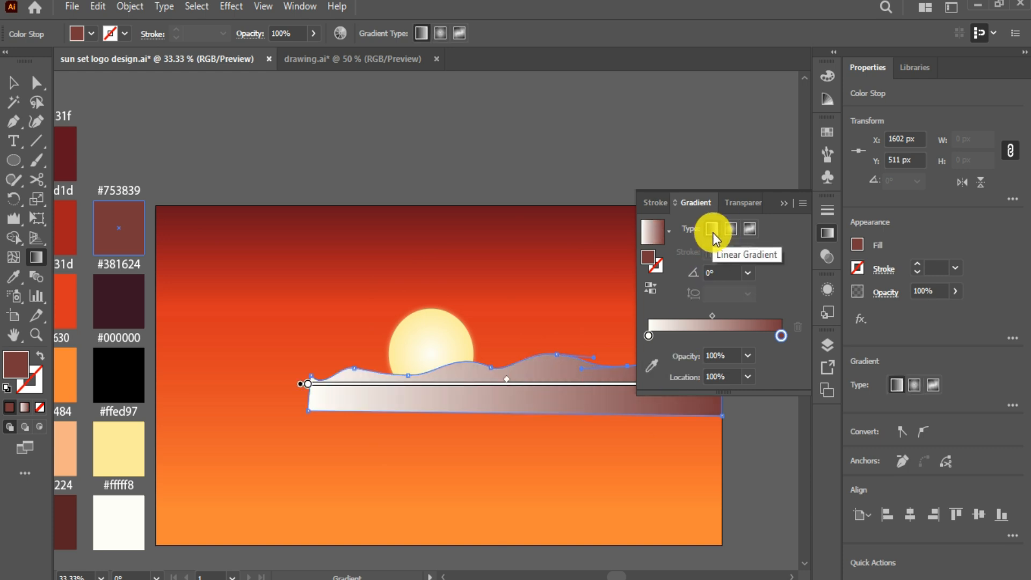
# Step: Set the hill gradient's start stop to #562224 and run the gradient vertically
pyautogui.click(649, 335)
pyautogui.click(651, 371)
pyautogui.hscroll(-3, 366, 314)
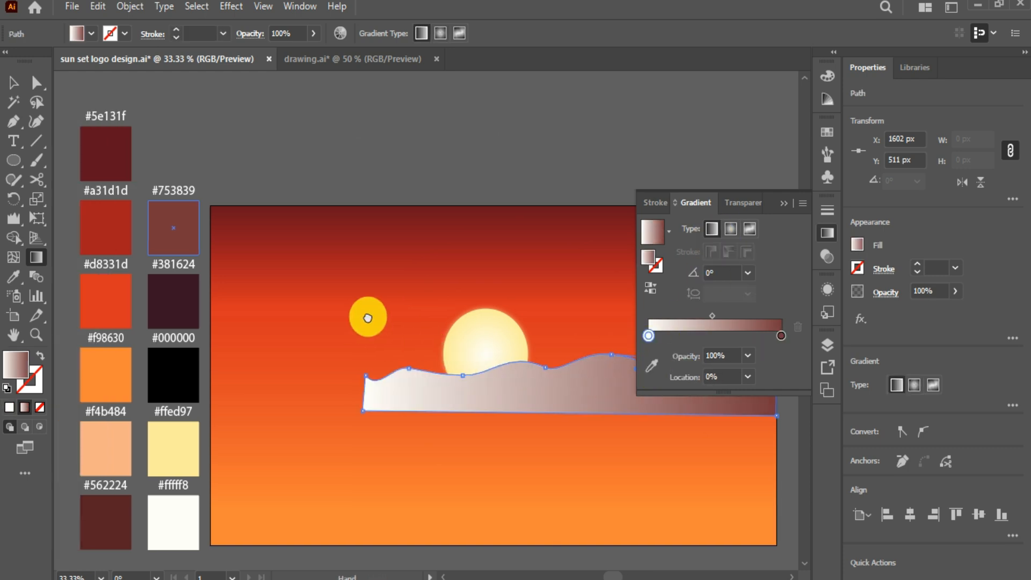
pyautogui.click(652, 366)
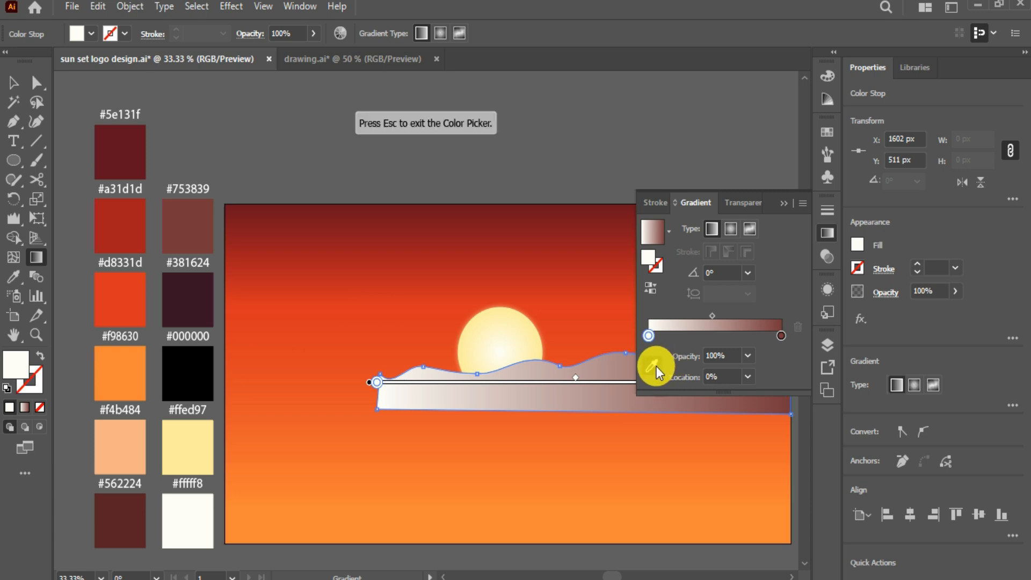
pyautogui.click(126, 513)
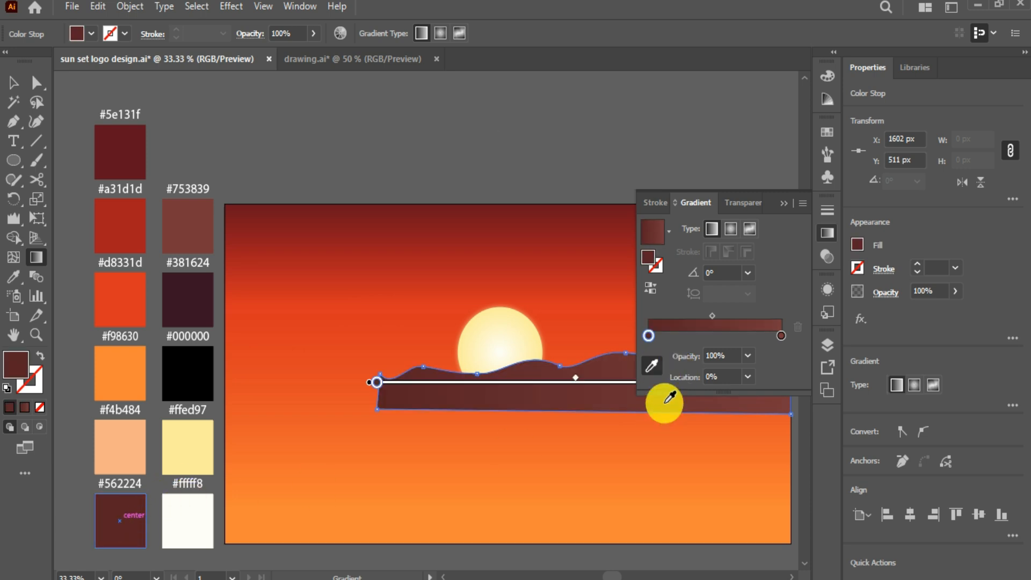
pyautogui.click(784, 203)
pyautogui.moveTo(580, 422); pyautogui.dragTo(580, 363)
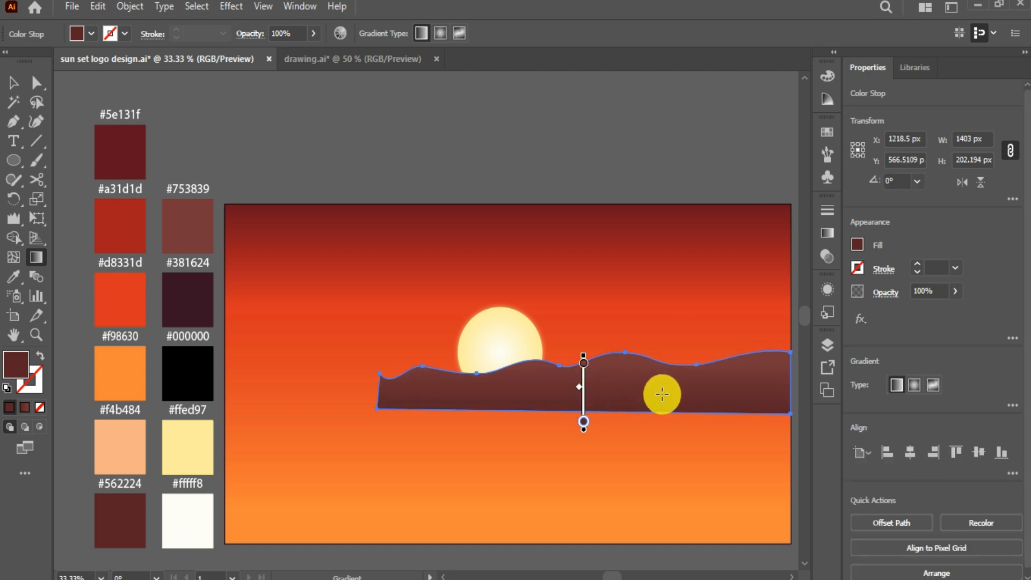
pyautogui.click(13, 82)
pyautogui.click(265, 384)
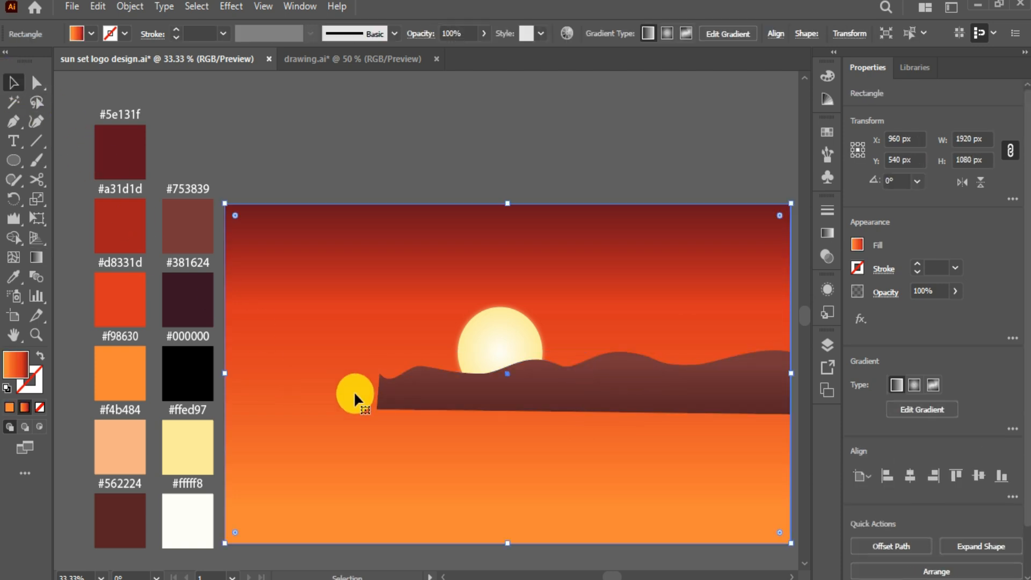
pyautogui.click(575, 398)
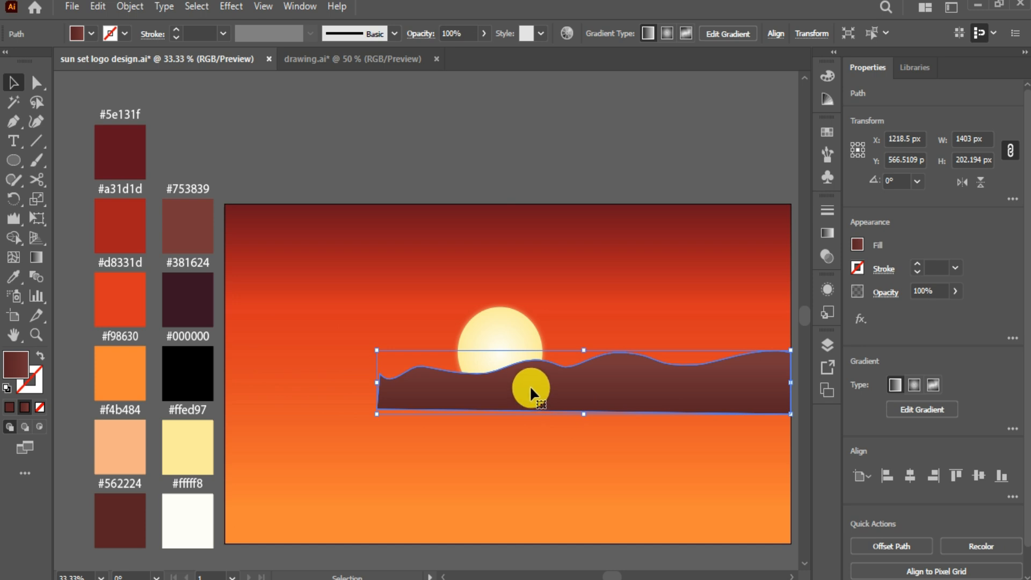
# Step: Draw a closed four-point band across the full artboard width with the Pen tool
pyautogui.click(14, 122)
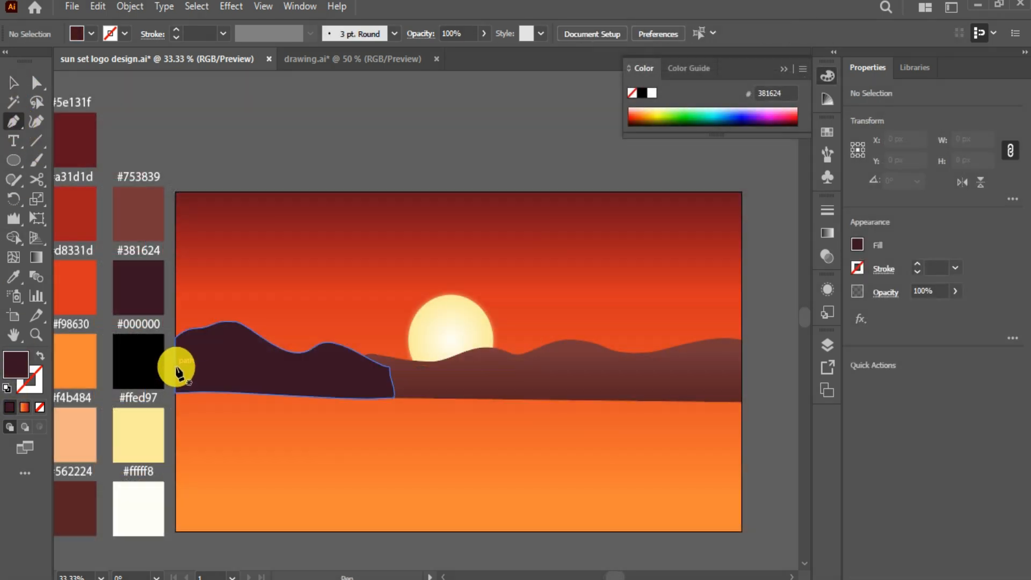
pyautogui.click(175, 366)
pyautogui.click(742, 371)
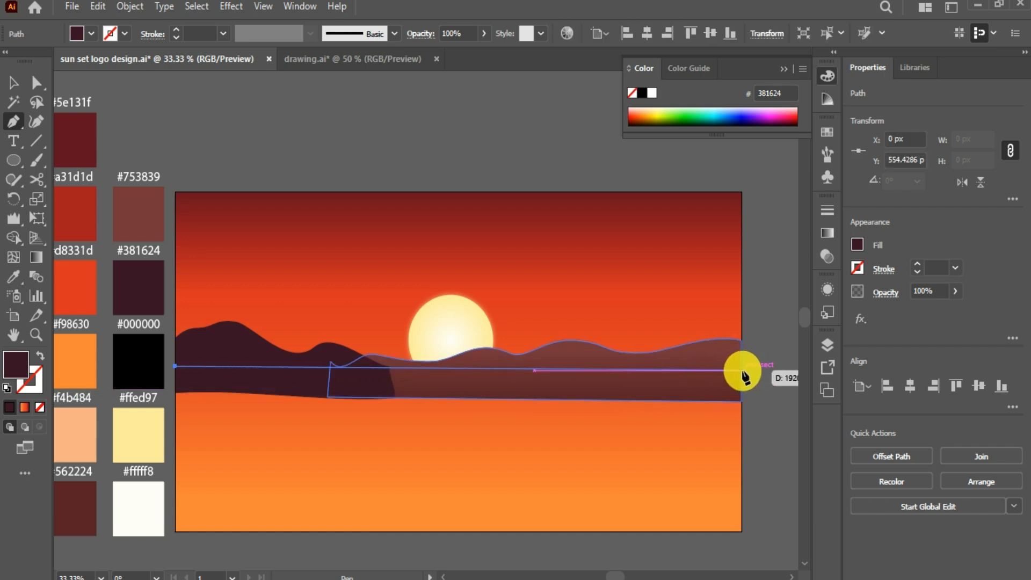
pyautogui.click(741, 422)
pyautogui.click(176, 409)
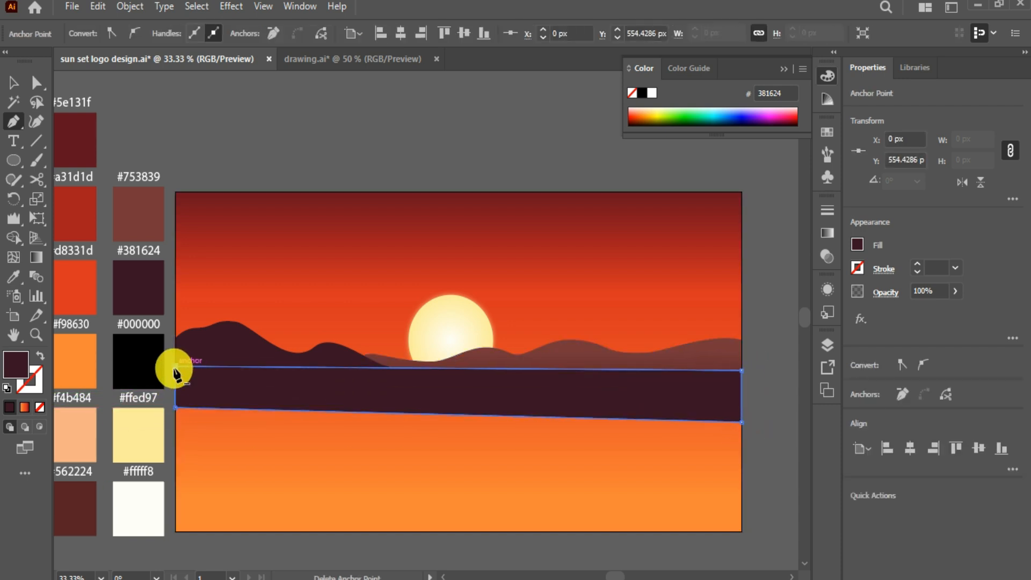
pyautogui.click(175, 370)
# Step: Add seven Curvature wave points along the band's top edge
pyautogui.click(35, 121)
pyautogui.click(225, 367)
pyautogui.click(392, 368)
pyautogui.click(503, 369)
pyautogui.click(649, 370)
pyautogui.click(304, 368)
pyautogui.click(711, 370)
pyautogui.click(566, 369)
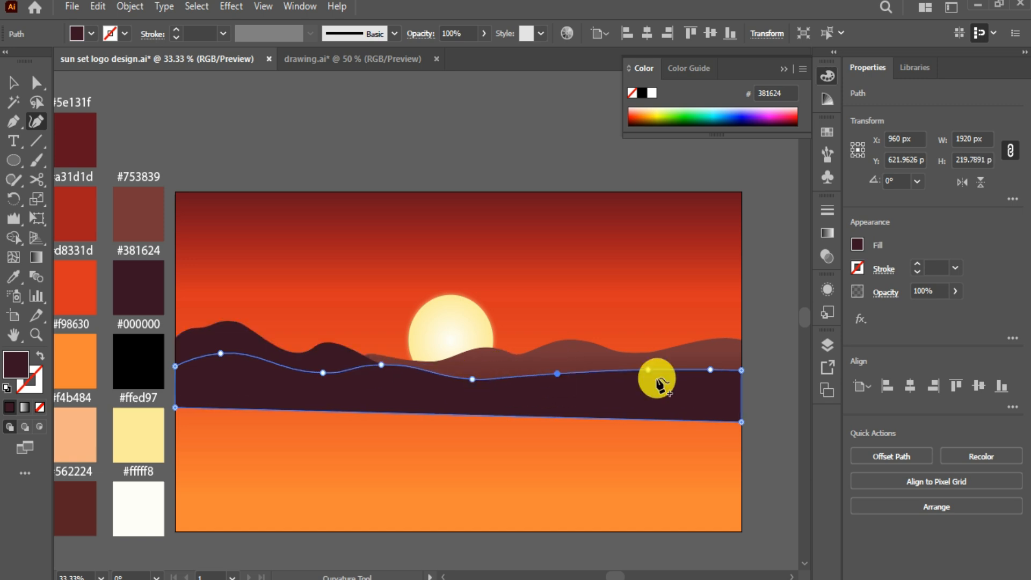
# Step: Bend the band's bottom edge into a gentle arch and adjust its corners
pyautogui.moveTo(711, 370); pyautogui.dragTo(707, 374)
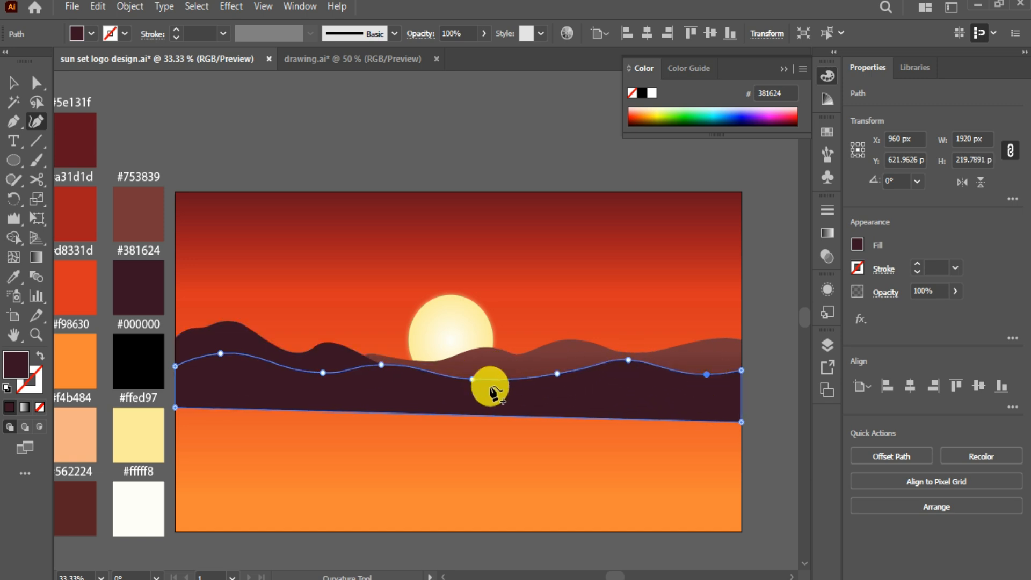
pyautogui.moveTo(417, 414)
pyautogui.mouseDown()
pyautogui.moveTo(418, 428)
pyautogui.moveTo(429, 401)
pyautogui.mouseUp()
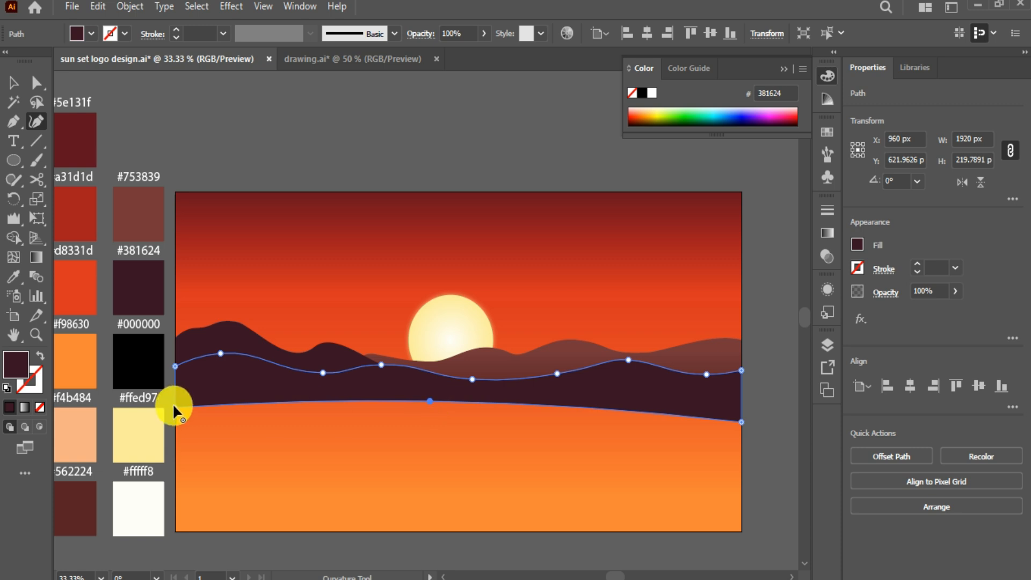
pyautogui.moveTo(175, 408); pyautogui.dragTo(175, 412)
pyautogui.moveTo(742, 422); pyautogui.dragTo(742, 429)
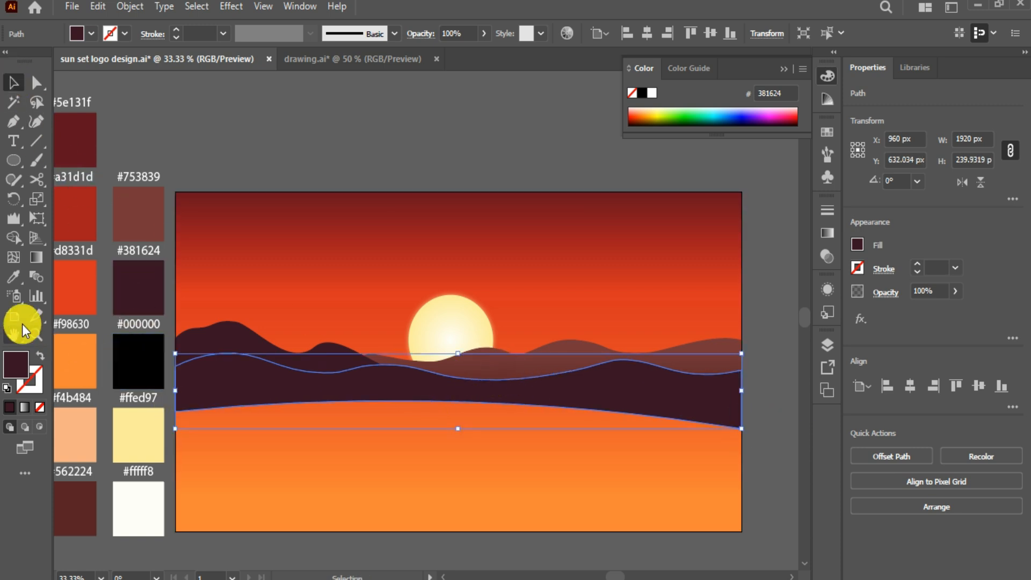
# Step: Fill the front band with black #000000 from the swatches and move it slightly lower
pyautogui.click(14, 277)
pyautogui.click(139, 359)
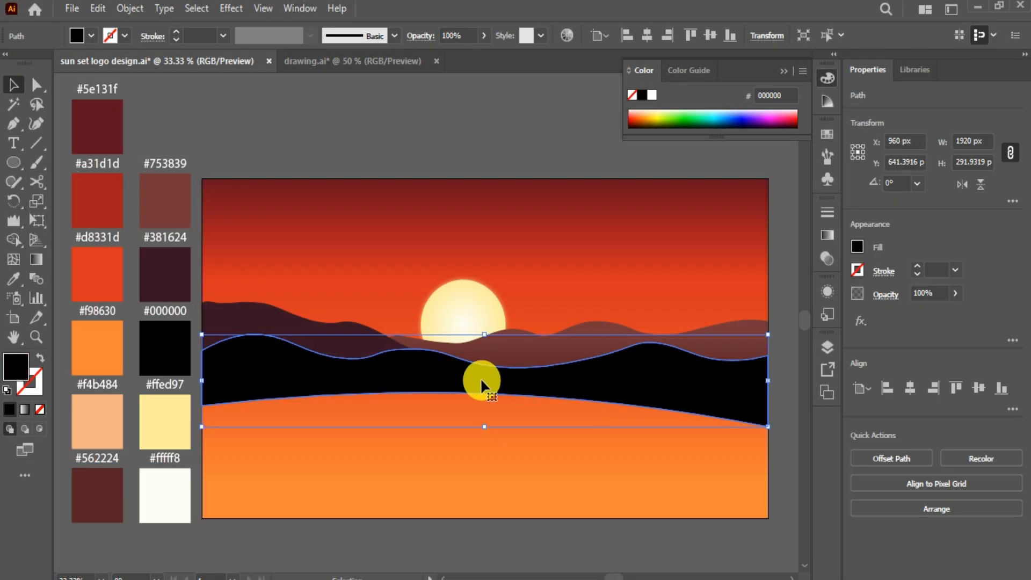
pyautogui.moveTo(481, 381); pyautogui.dragTo(474, 395)
pyautogui.click(788, 430)
pyautogui.click(653, 408)
pyautogui.press('Down')
pyautogui.press('Down')
pyautogui.press('Down')
pyautogui.press('Down')
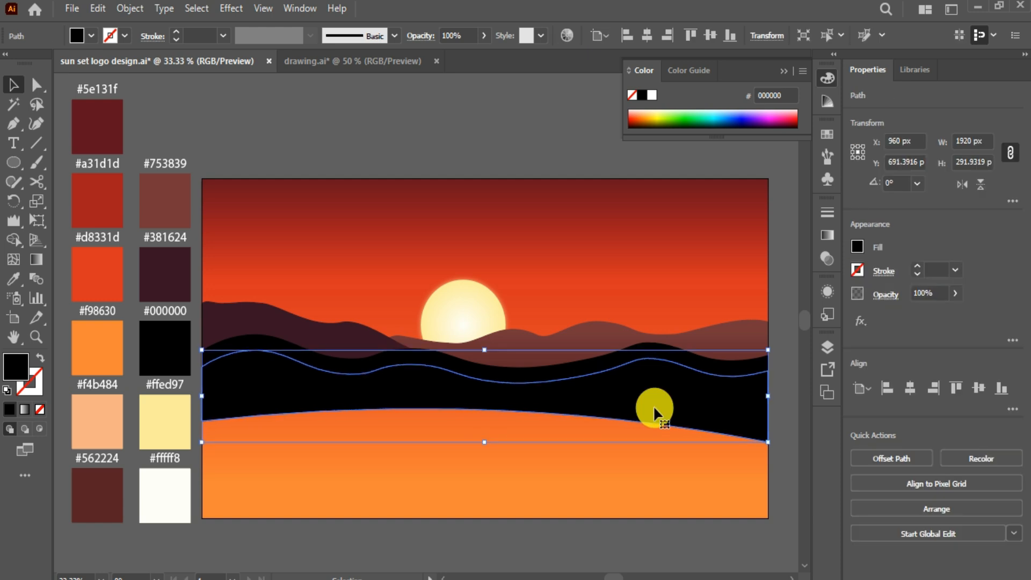
pyautogui.click(791, 444)
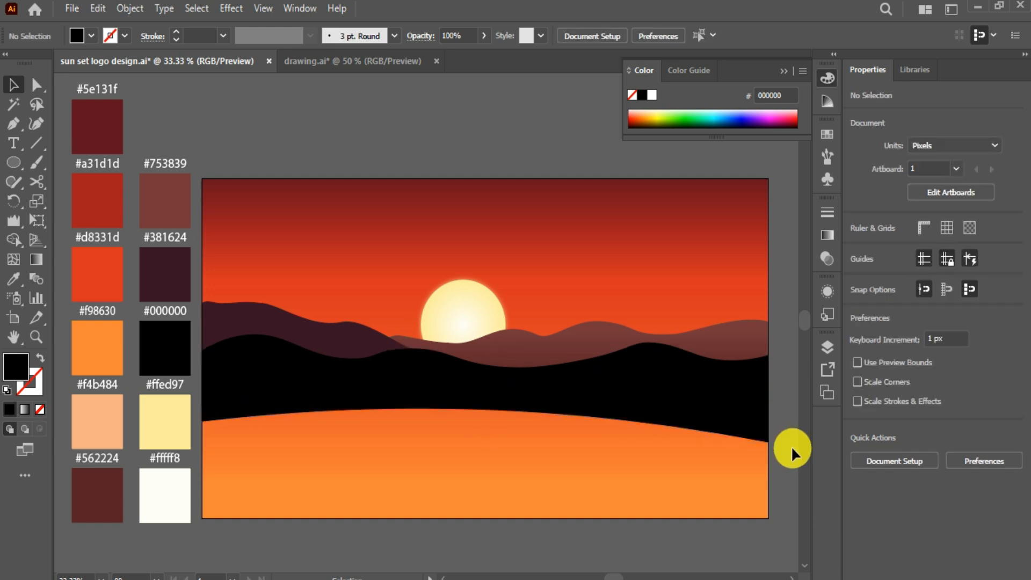
# Step: Lower the sun slightly and draw a curved shoreline shape at the artboard's right edge with the Pen tool
pyautogui.moveTo(457, 315); pyautogui.dragTo(449, 329)
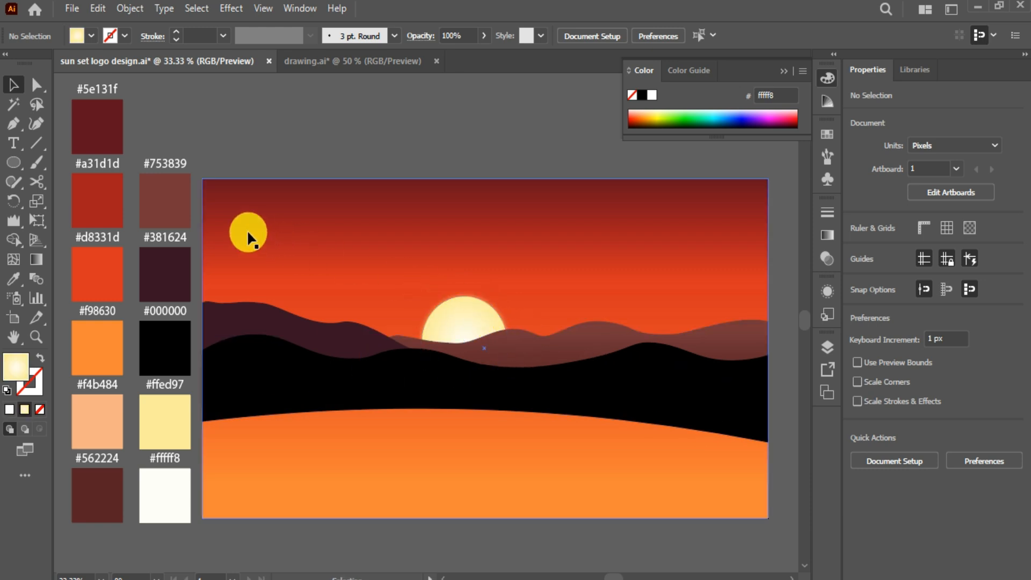
pyautogui.click(11, 127)
pyautogui.click(10, 411)
pyautogui.click(767, 442)
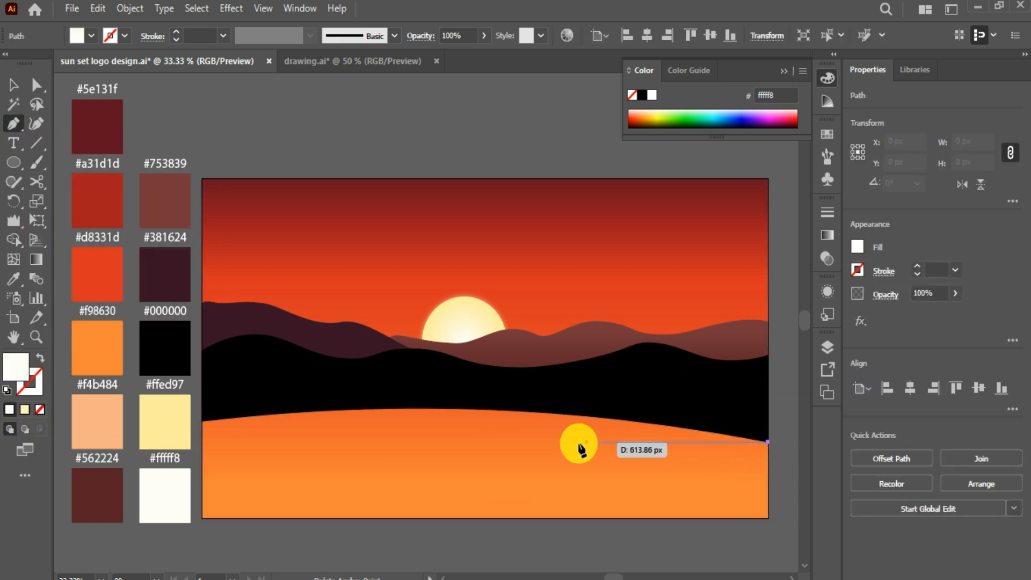
pyautogui.moveTo(592, 443); pyautogui.dragTo(560, 479)
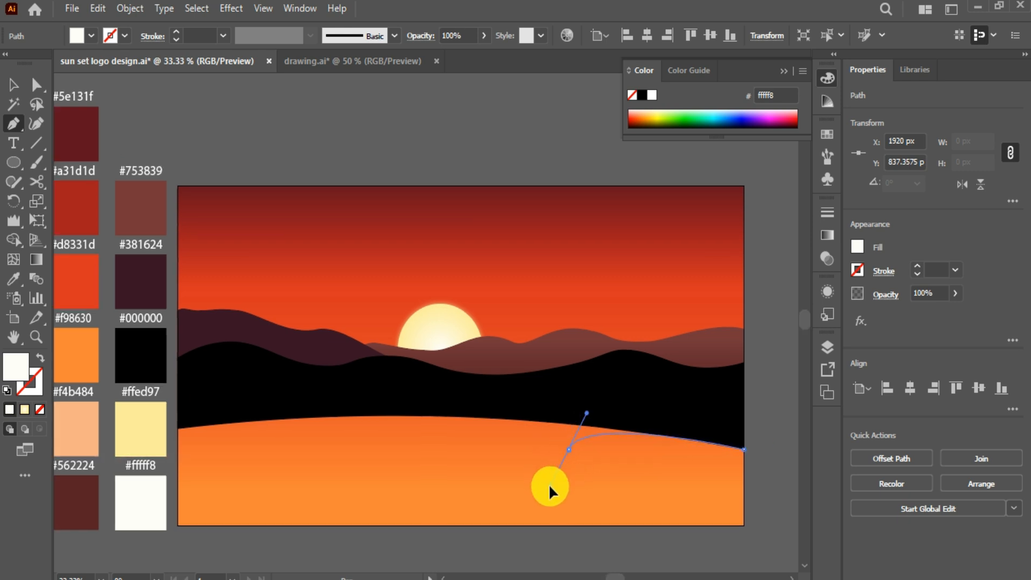
pyautogui.click(744, 494)
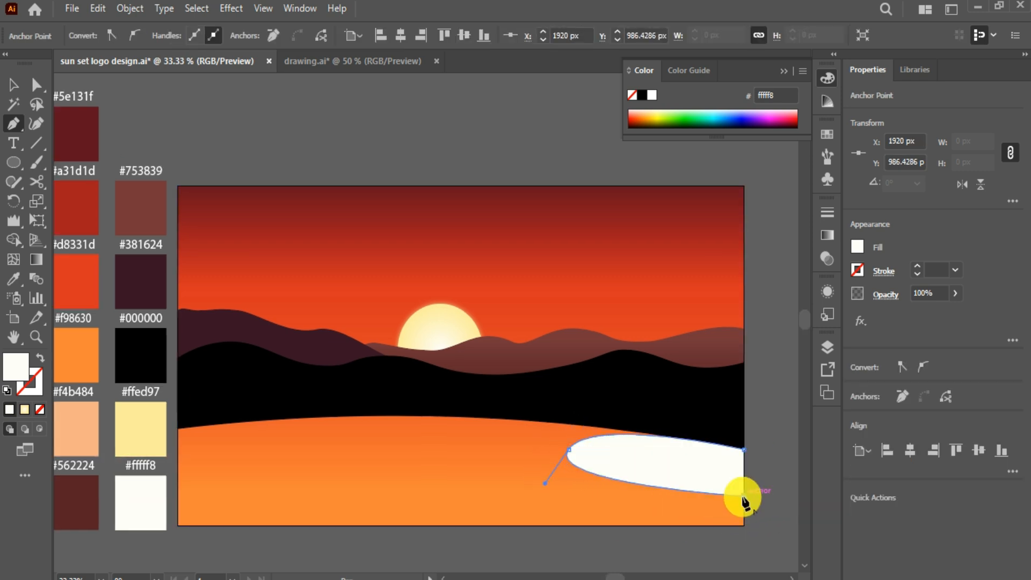
pyautogui.click(744, 450)
# Step: Reshape the shoreline's lower-left curve and fill the shape black with the Eyedropper
pyautogui.click(36, 84)
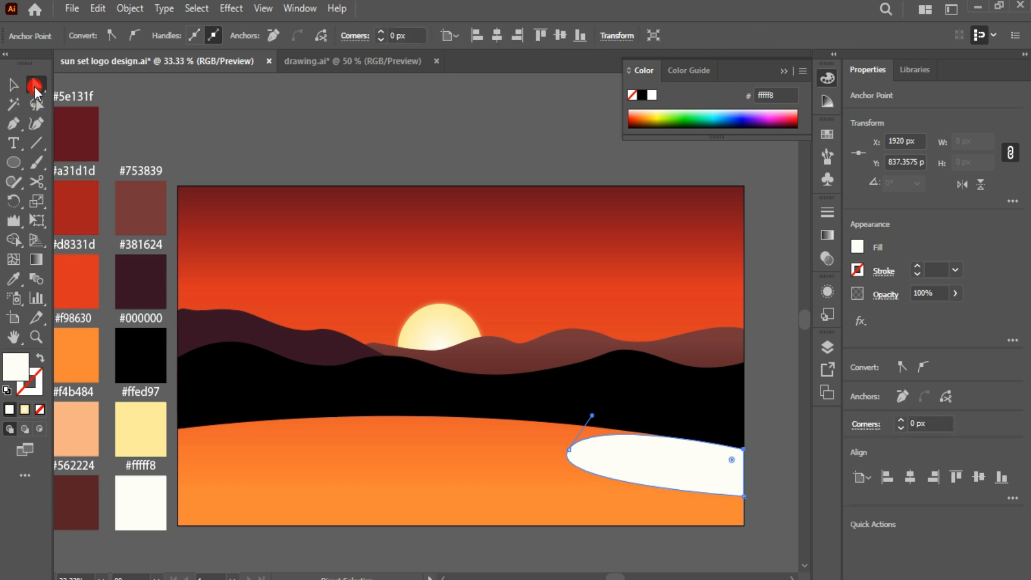
pyautogui.click(743, 495)
pyautogui.moveTo(546, 490); pyautogui.dragTo(547, 493)
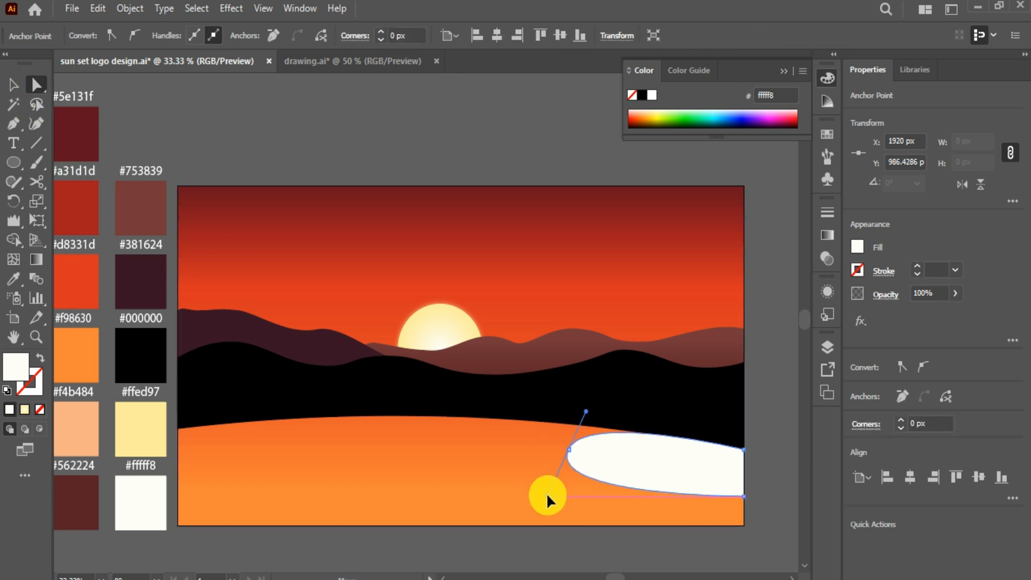
pyautogui.click(776, 519)
pyautogui.click(661, 480)
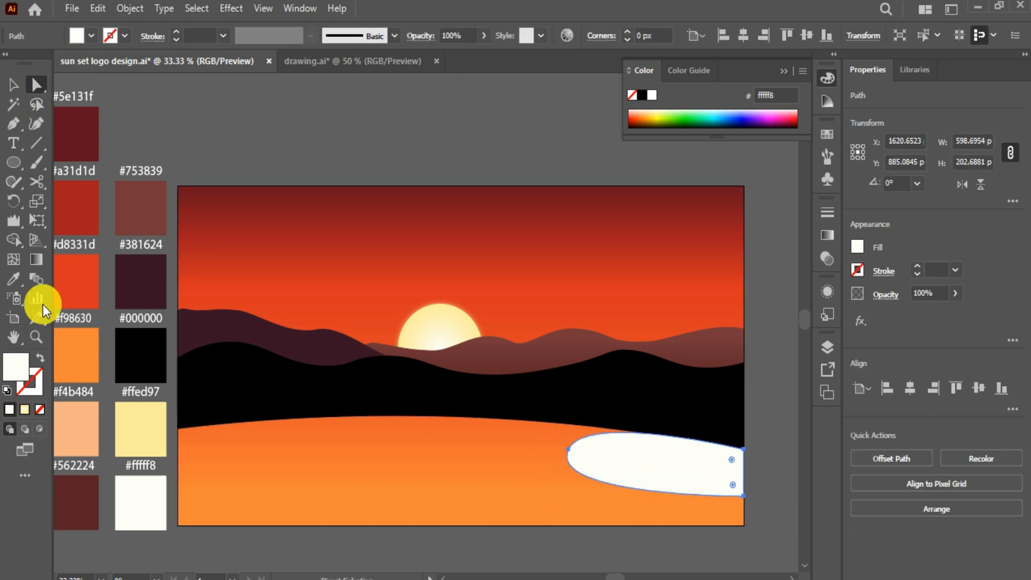
pyautogui.click(14, 279)
pyautogui.click(124, 350)
pyautogui.click(16, 86)
pyautogui.click(725, 453)
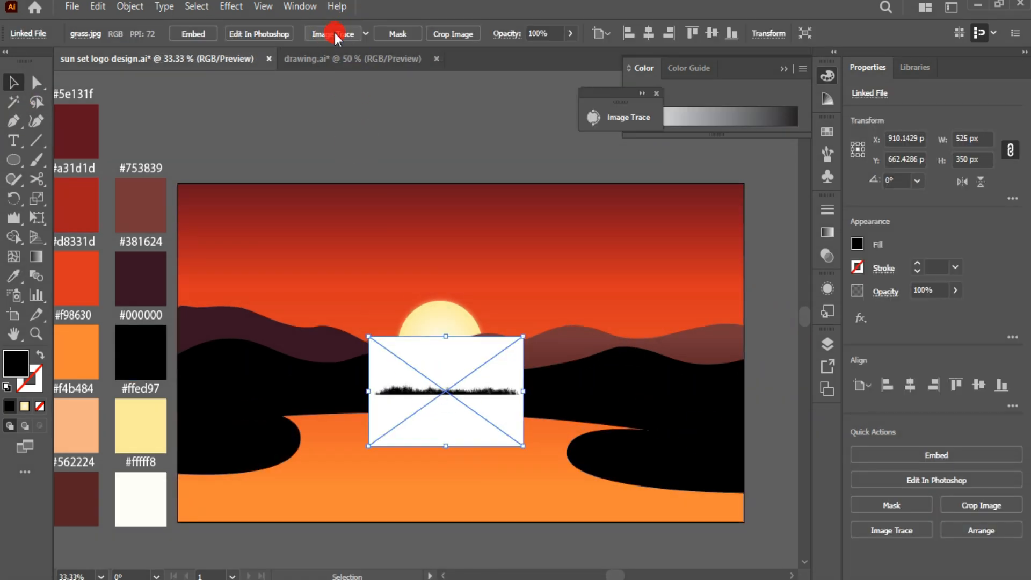
# Step: Image Trace the placed grass, enlarge and reposition it, then expand the tracing into shapes
pyautogui.click(334, 33)
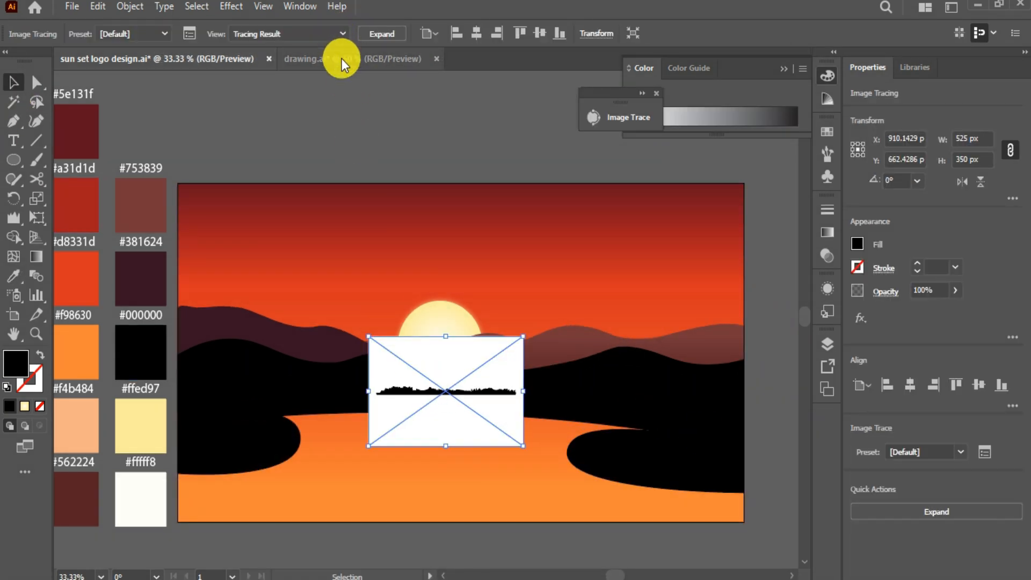
pyautogui.moveTo(523, 337)
pyautogui.mouseDown()
pyautogui.moveTo(626, 281)
pyautogui.moveTo(711, 253)
pyautogui.mouseUp()
pyautogui.moveTo(571, 350)
pyautogui.mouseDown()
pyautogui.moveTo(511, 351)
pyautogui.moveTo(411, 316)
pyautogui.mouseUp()
pyautogui.click(631, 120)
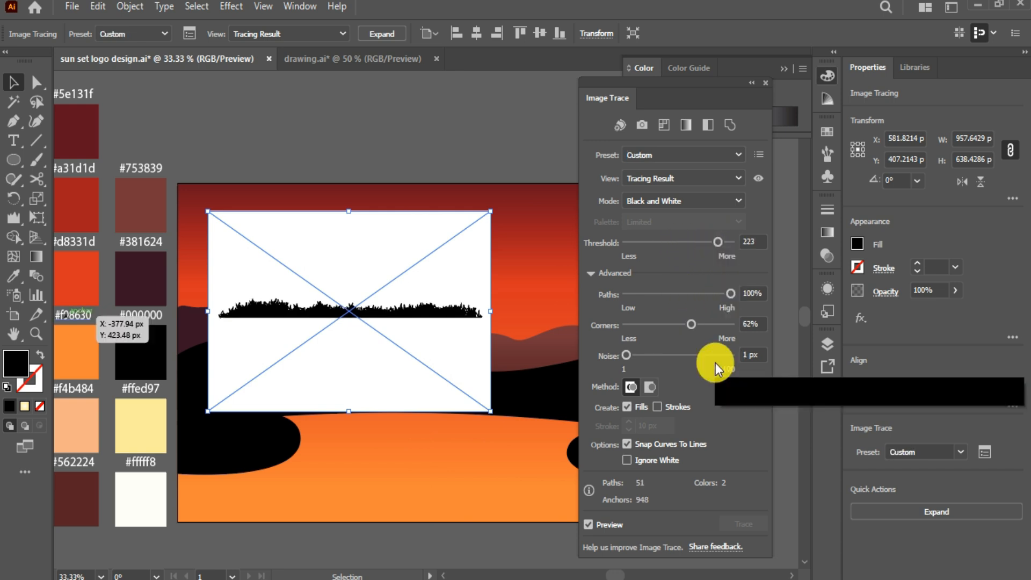
pyautogui.click(382, 33)
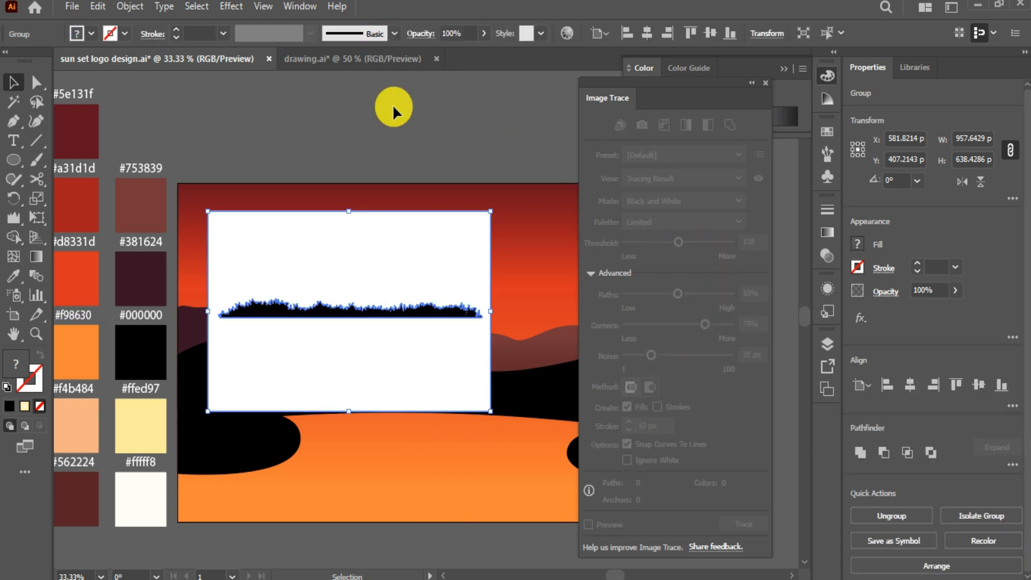
pyautogui.click(750, 84)
# Step: Remove the traced grass's white background areas using the Magic Wand
pyautogui.click(16, 101)
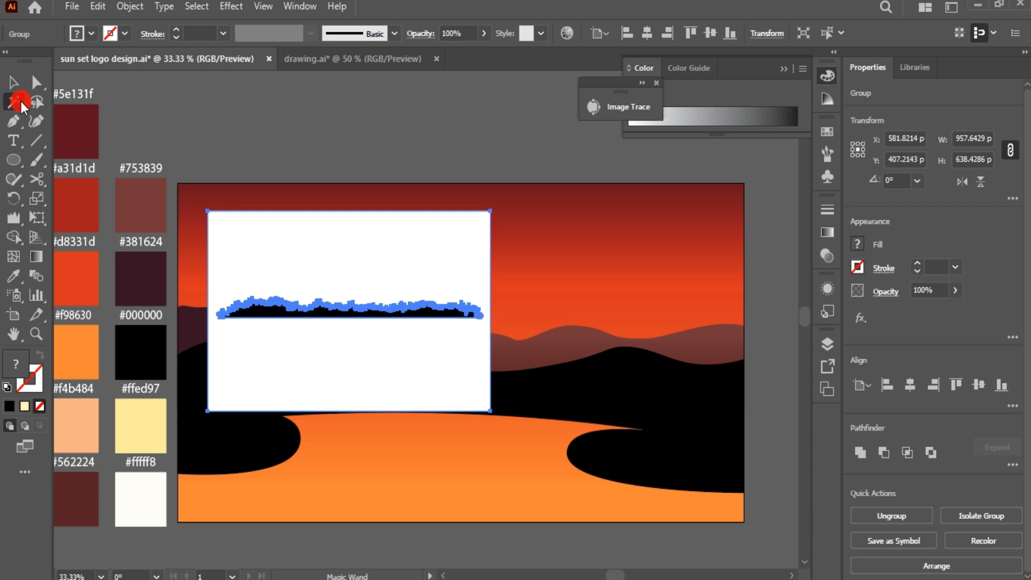
pyautogui.click(317, 240)
pyautogui.press('Delete')
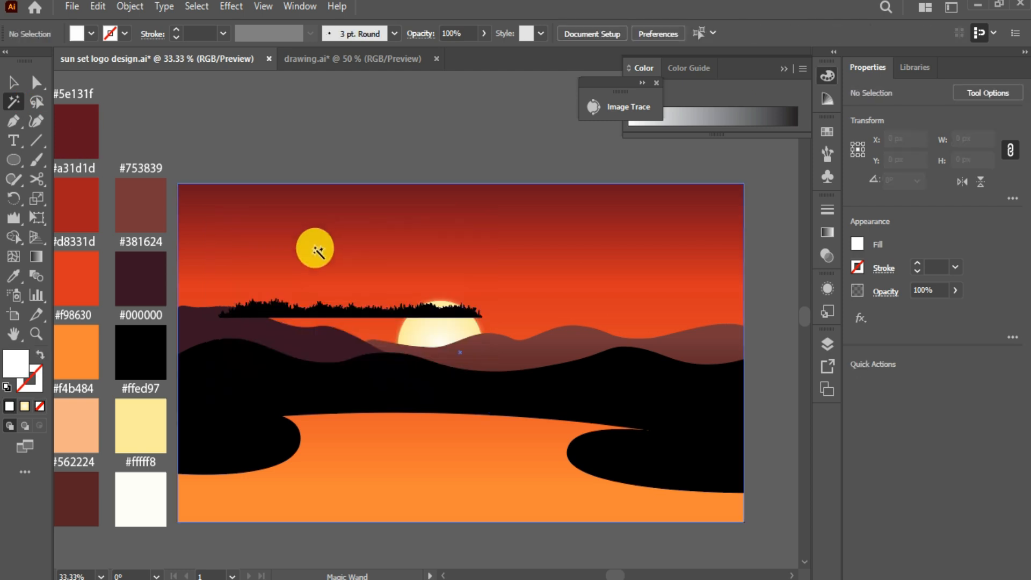
pyautogui.press('v')
# Step: Scale and move the grass silhouette to span the full width of the artboard bottom
pyautogui.moveTo(483, 308); pyautogui.dragTo(722, 403)
pyautogui.scroll(-1, 669, 363)
pyautogui.moveTo(573, 285); pyautogui.dragTo(537, 472)
pyautogui.moveTo(682, 464); pyautogui.dragTo(744, 466)
pyautogui.click(750, 531)
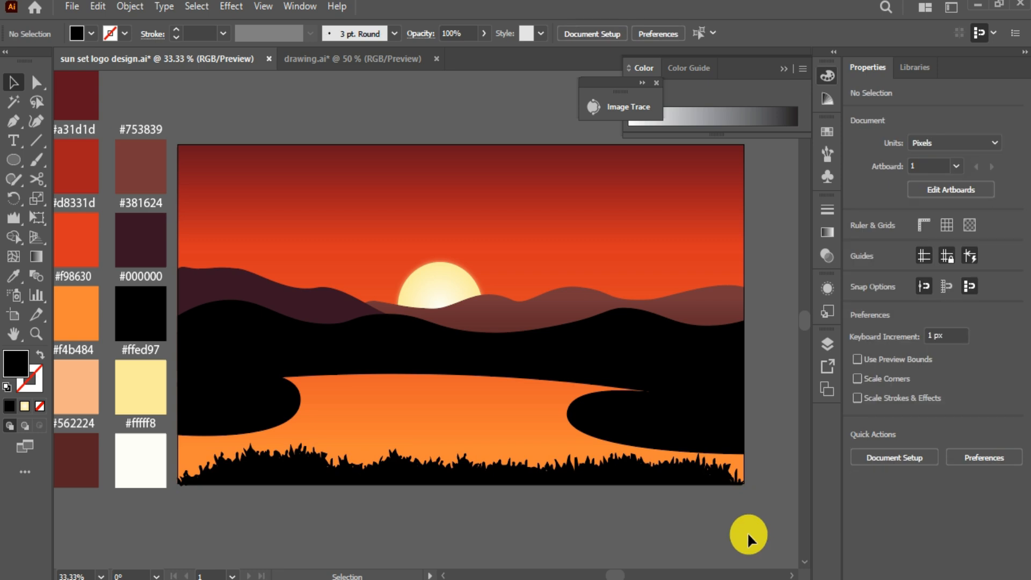
pyautogui.click(583, 474)
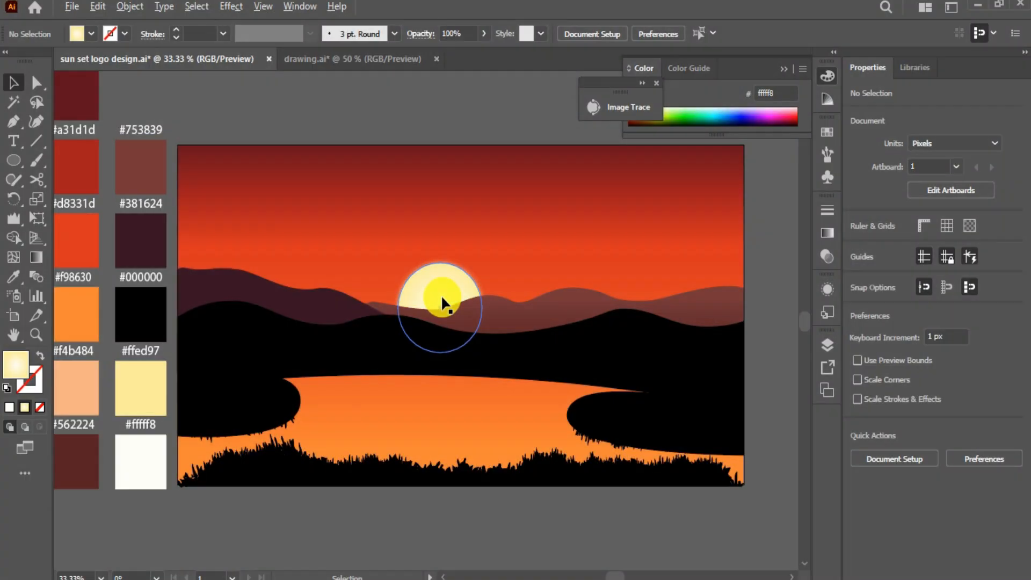
# Step: Place a sun copy straight below it and ripple its bottom edge with the Wrinkle tool
pyautogui.moveTo(440, 295); pyautogui.dragTo(441, 361)
pyautogui.doubleClick(16, 223)
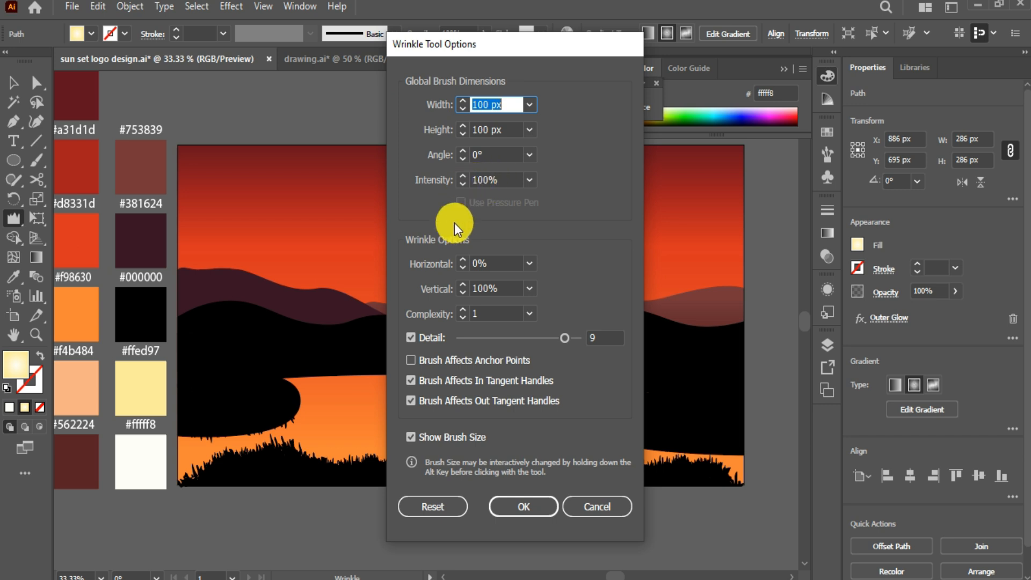
pyautogui.click(524, 505)
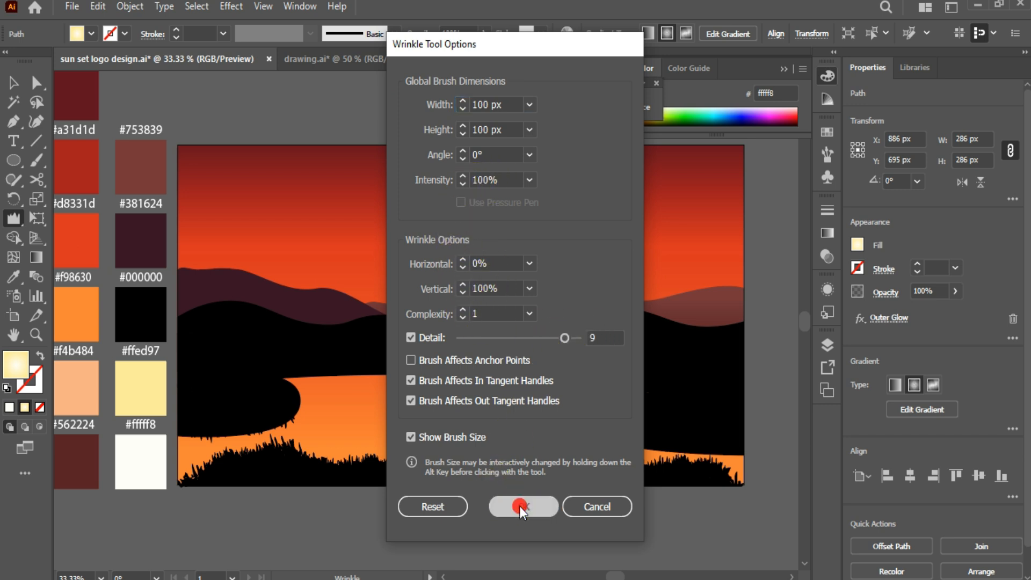
pyautogui.moveTo(466, 401)
pyautogui.mouseDown()
pyautogui.moveTo(412, 410)
pyautogui.moveTo(392, 376)
pyautogui.moveTo(451, 421)
pyautogui.moveTo(468, 414)
pyautogui.mouseUp()
# Step: Lower the sun reflection's opacity to 88%
pyautogui.click(13, 82)
pyautogui.click(453, 512)
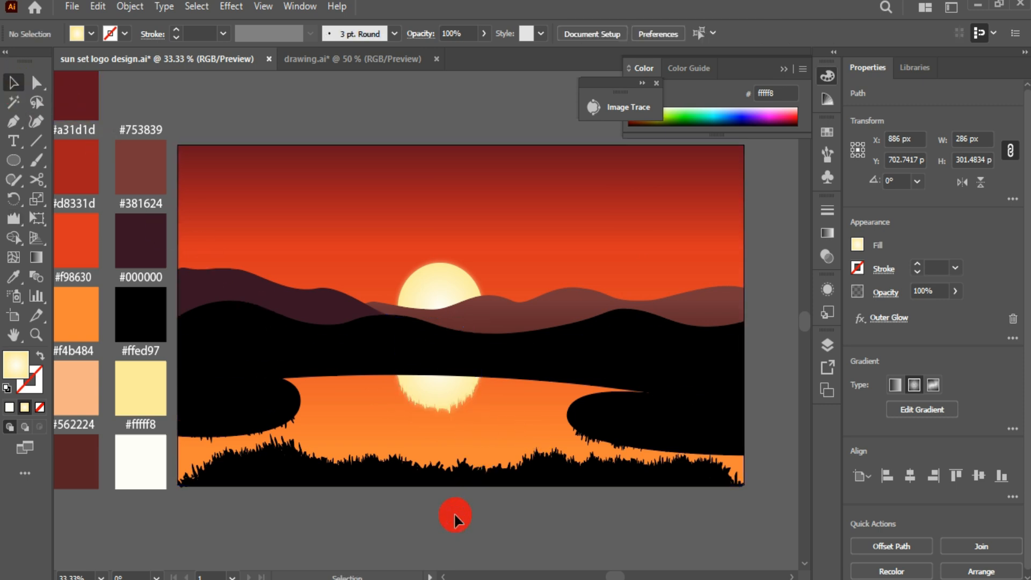
pyautogui.click(444, 398)
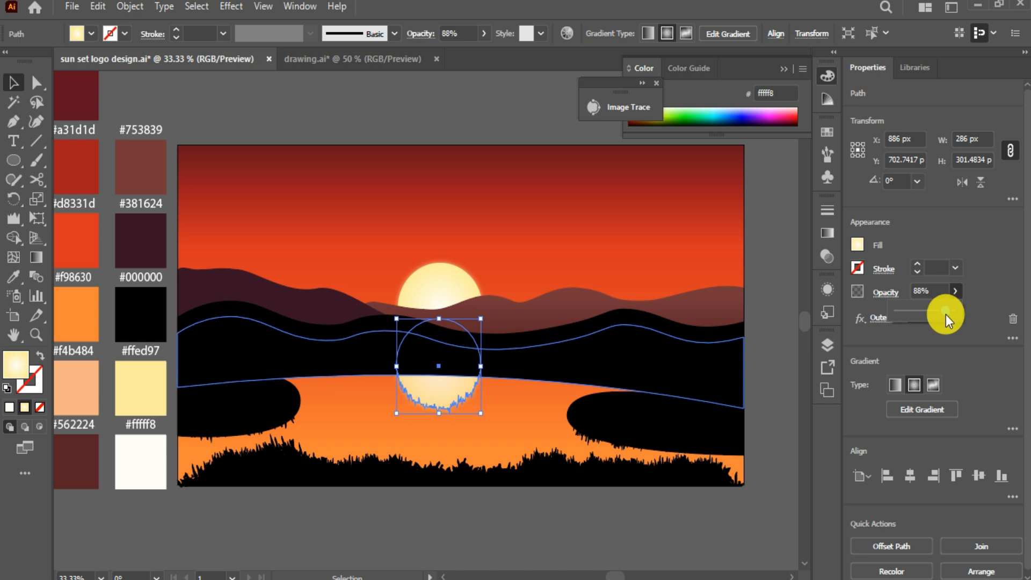
pyautogui.click(485, 527)
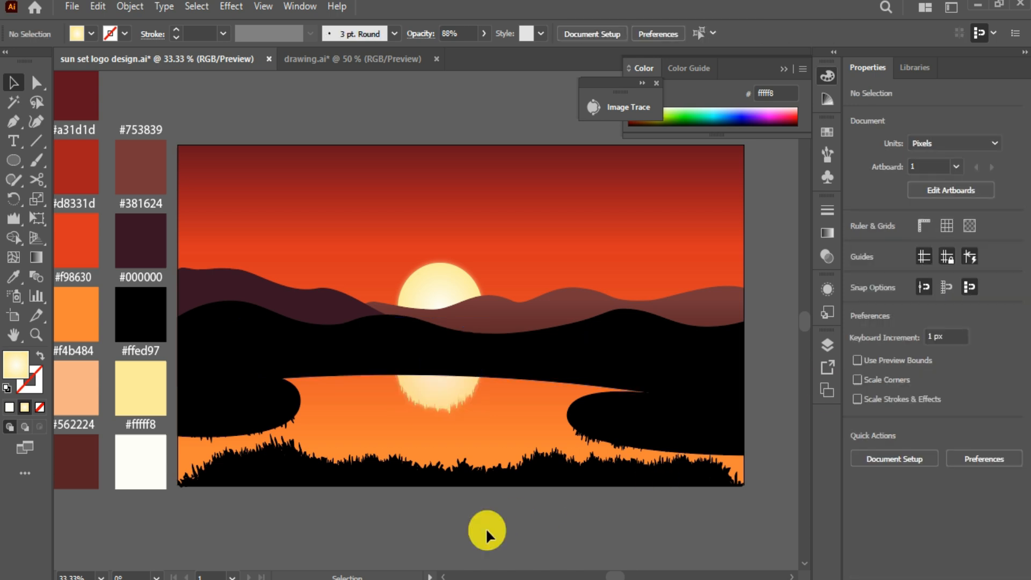
# Step: Cut the background rectangle at the hill line on both edges and select the lower piece
pyautogui.click(497, 430)
pyautogui.click(35, 179)
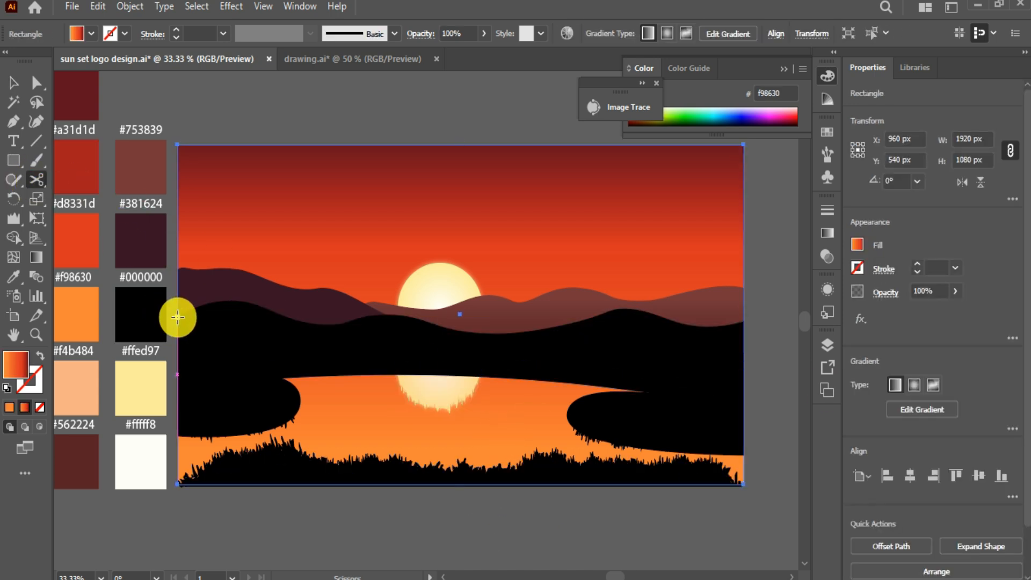
pyautogui.click(178, 316)
pyautogui.click(743, 321)
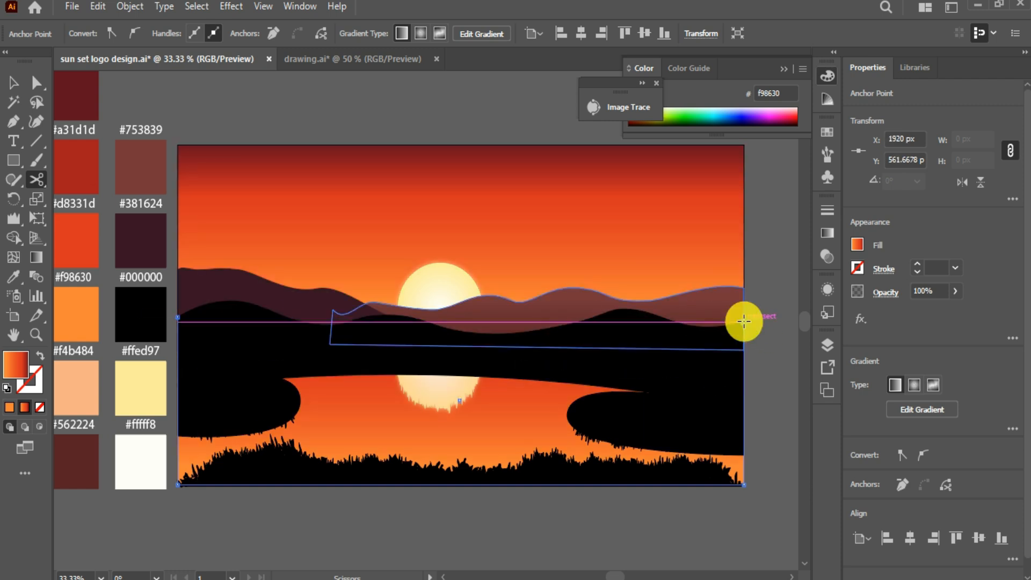
pyautogui.click(12, 84)
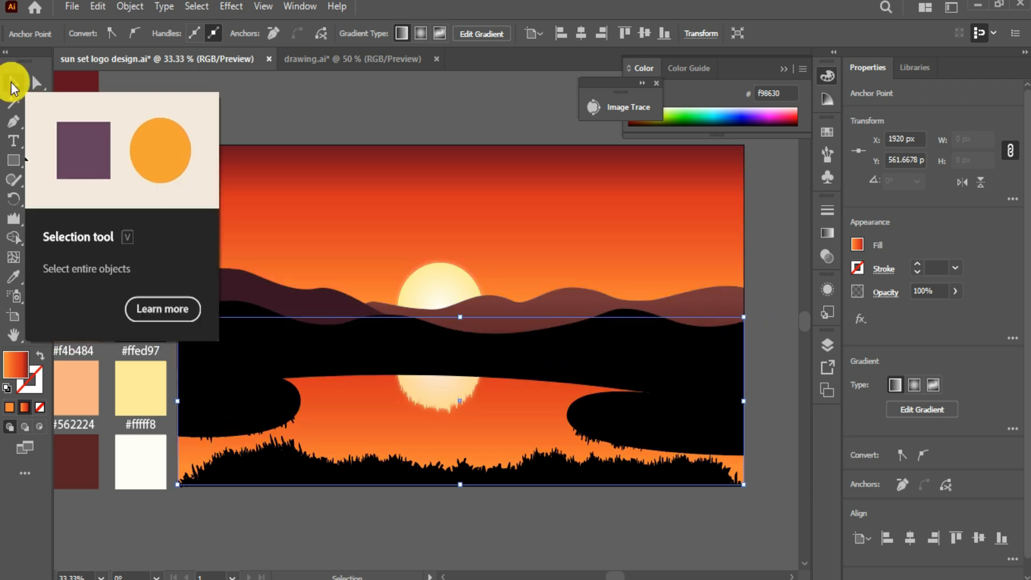
pyautogui.click(502, 418)
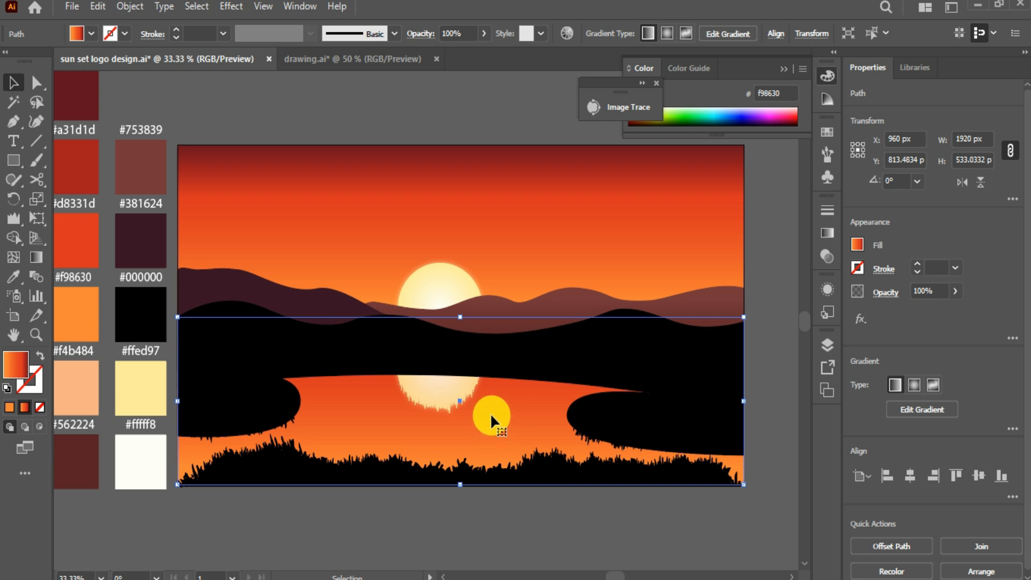
# Step: Apply a freeform gradient to the lake and colour its corner points dark red
pyautogui.click(833, 241)
pyautogui.click(753, 228)
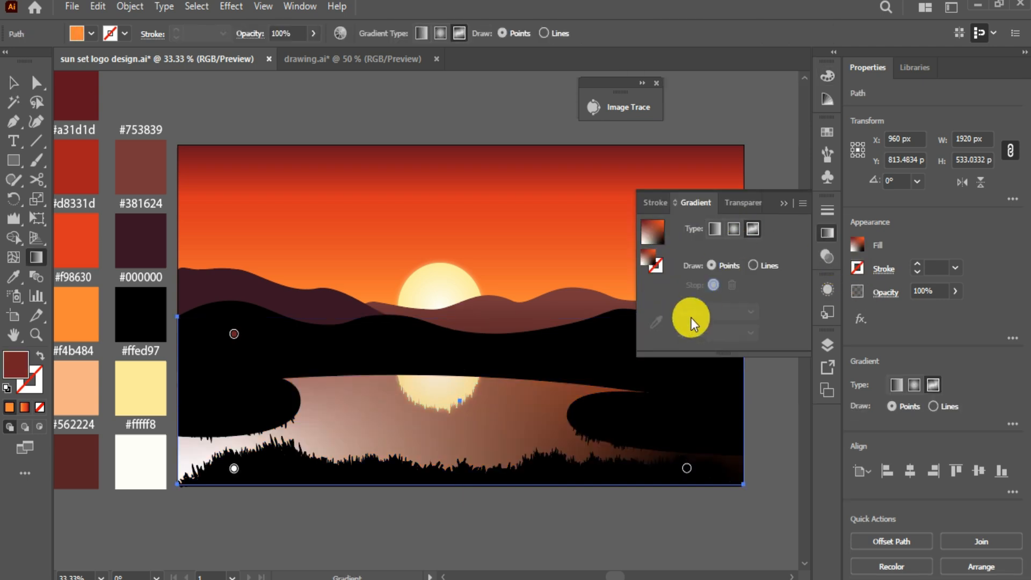
pyautogui.click(687, 468)
pyautogui.click(657, 323)
pyautogui.click(89, 97)
pyautogui.click(76, 92)
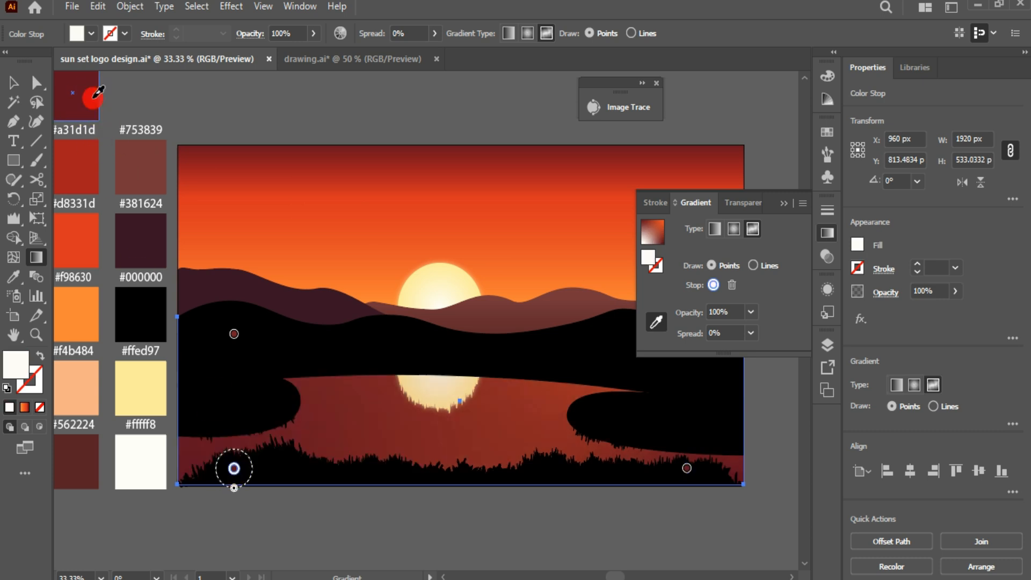
pyautogui.click(235, 335)
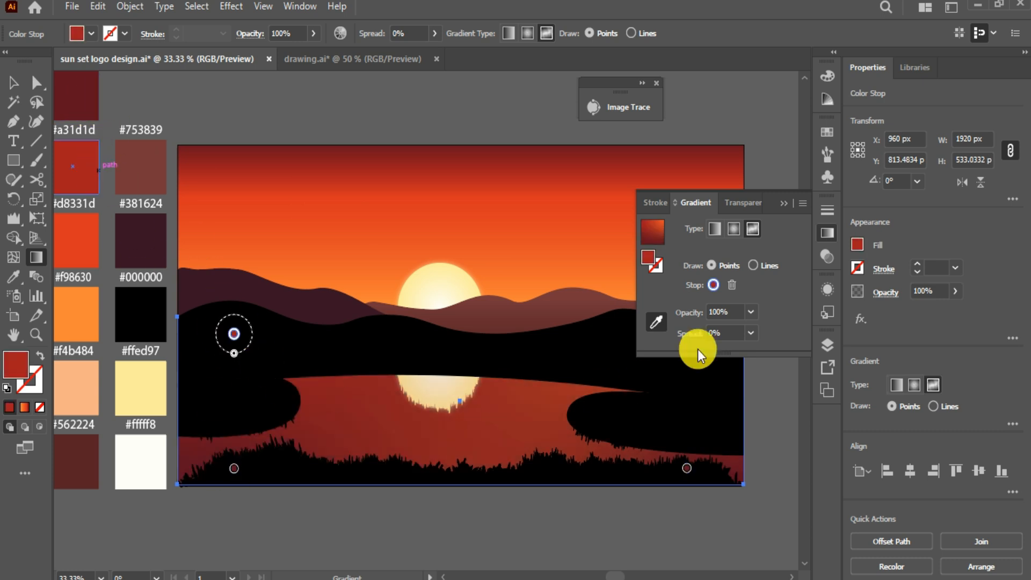
# Step: Add an orange #f98630 gradient point beneath the sun's reflection and adjust the point positions
pyautogui.click(513, 382)
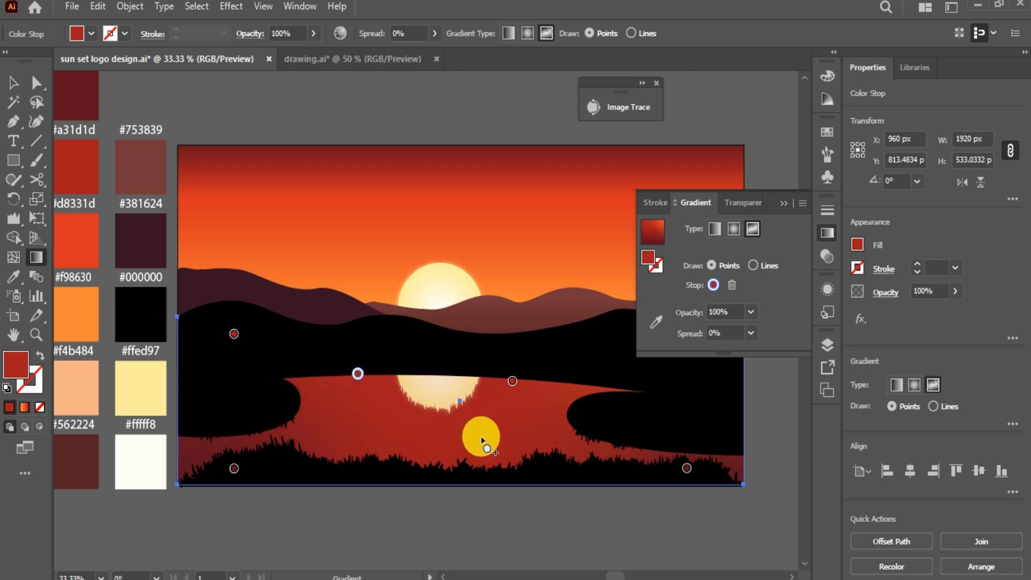
pyautogui.click(655, 323)
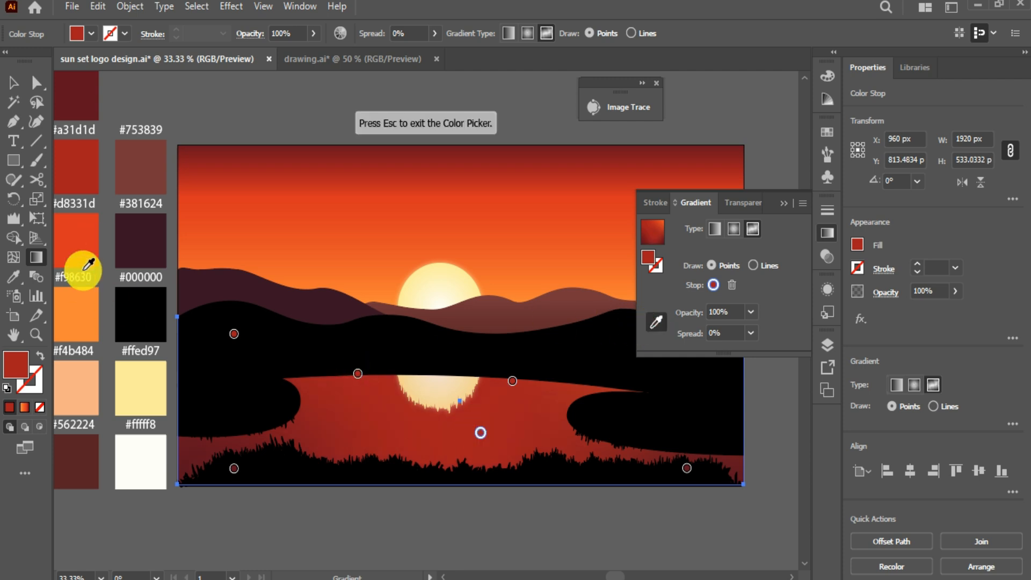
pyautogui.click(81, 254)
pyautogui.click(86, 312)
pyautogui.moveTo(510, 382); pyautogui.dragTo(410, 407)
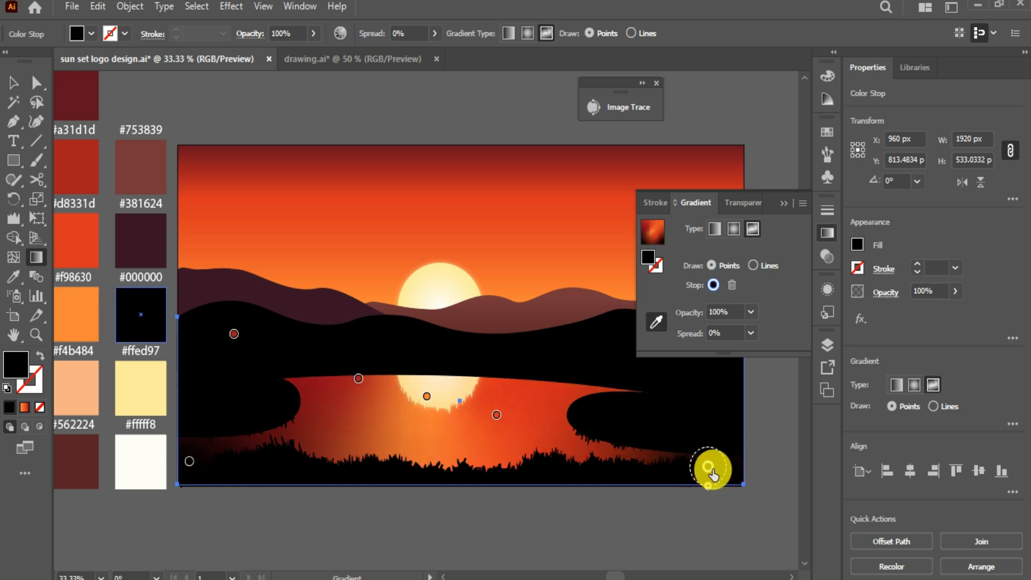
pyautogui.moveTo(709, 472); pyautogui.dragTo(713, 469)
pyautogui.moveTo(189, 462); pyautogui.dragTo(180, 466)
pyautogui.moveTo(234, 335); pyautogui.dragTo(230, 362)
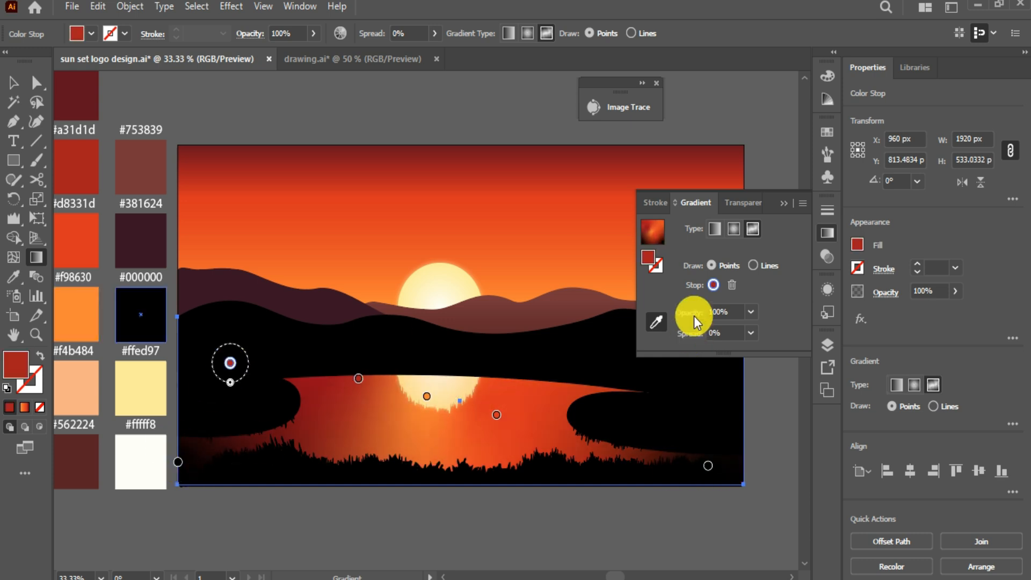
# Step: Move the placed tree photo over the centre of the artwork
pyautogui.click(785, 203)
pyautogui.click(14, 83)
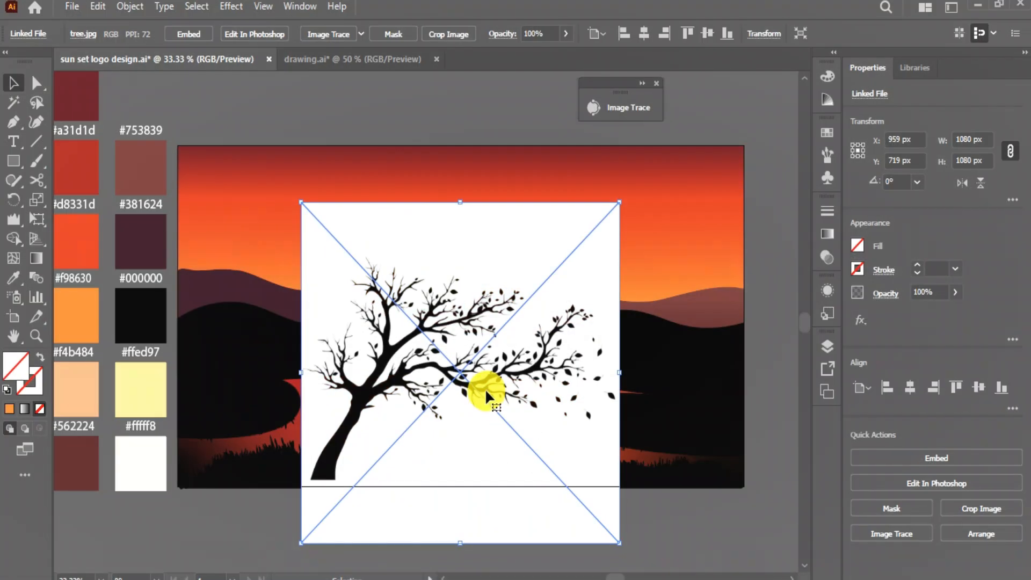
pyautogui.moveTo(485, 389); pyautogui.dragTo(483, 311)
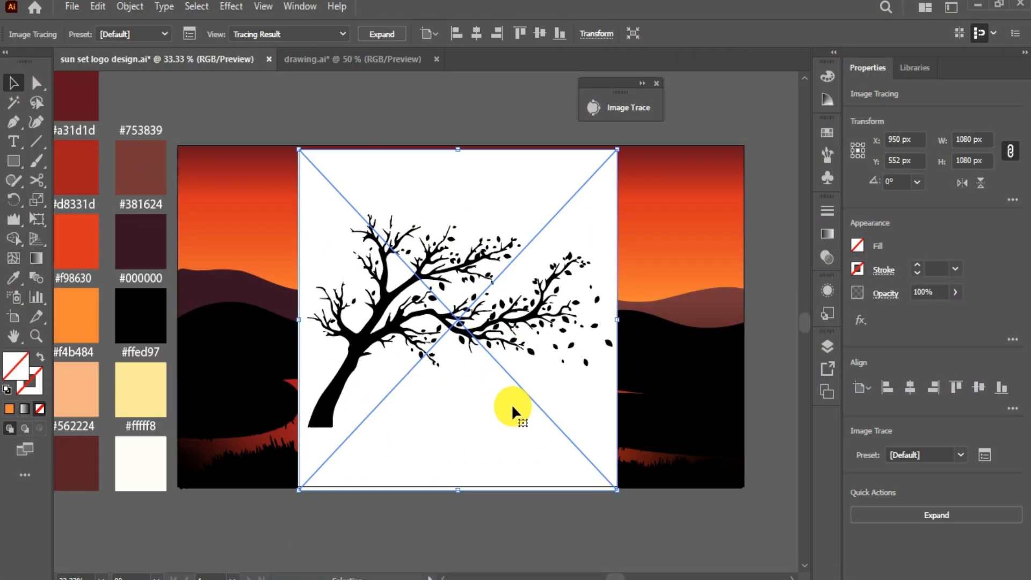
# Step: Tune the tree's Image Trace: higher threshold, paths at 79%, noise at 1 px
pyautogui.click(628, 107)
pyautogui.moveTo(523, 101); pyautogui.dragTo(738, 92)
pyautogui.moveTo(700, 245); pyautogui.dragTo(727, 245)
pyautogui.moveTo(700, 296); pyautogui.dragTo(719, 299)
pyautogui.moveTo(673, 357); pyautogui.dragTo(633, 353)
pyautogui.moveTo(727, 245); pyautogui.dragTo(734, 245)
pyautogui.moveTo(722, 301); pyautogui.dragTo(730, 299)
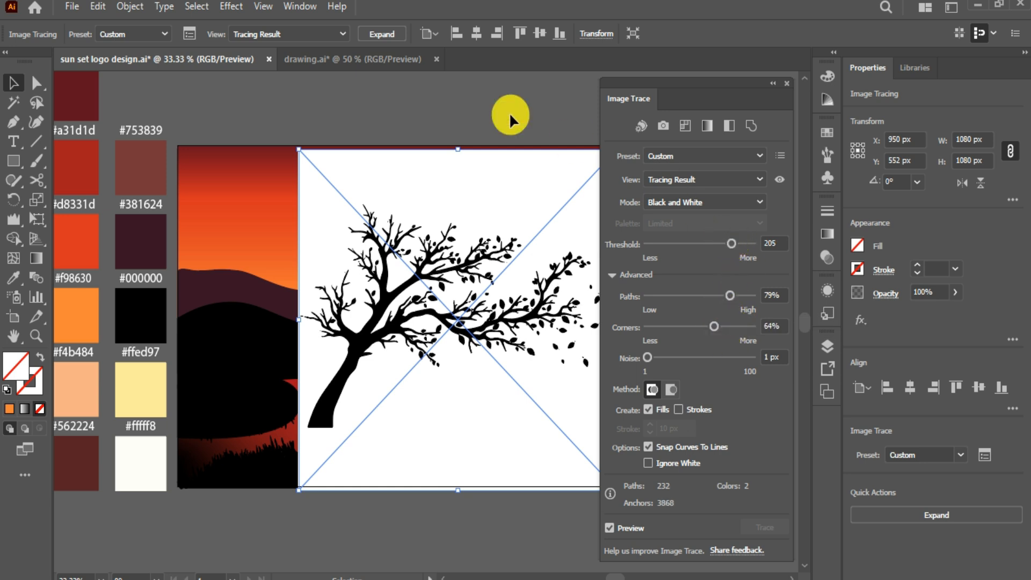
# Step: Expand the tree trace and delete its white background pieces with the Magic Wand
pyautogui.click(387, 34)
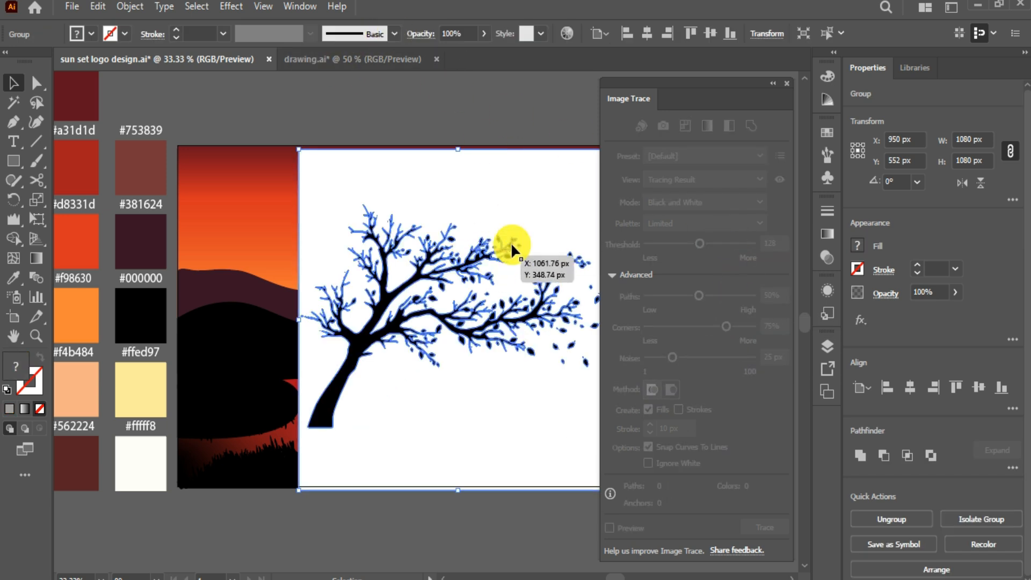
pyautogui.click(771, 84)
pyautogui.click(13, 103)
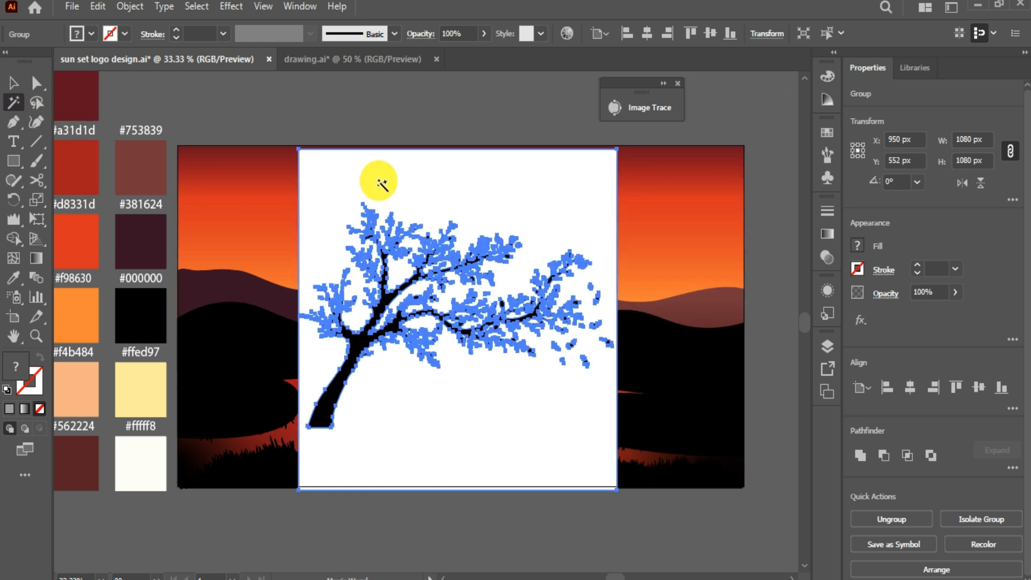
pyautogui.click(385, 183)
pyautogui.press('Delete')
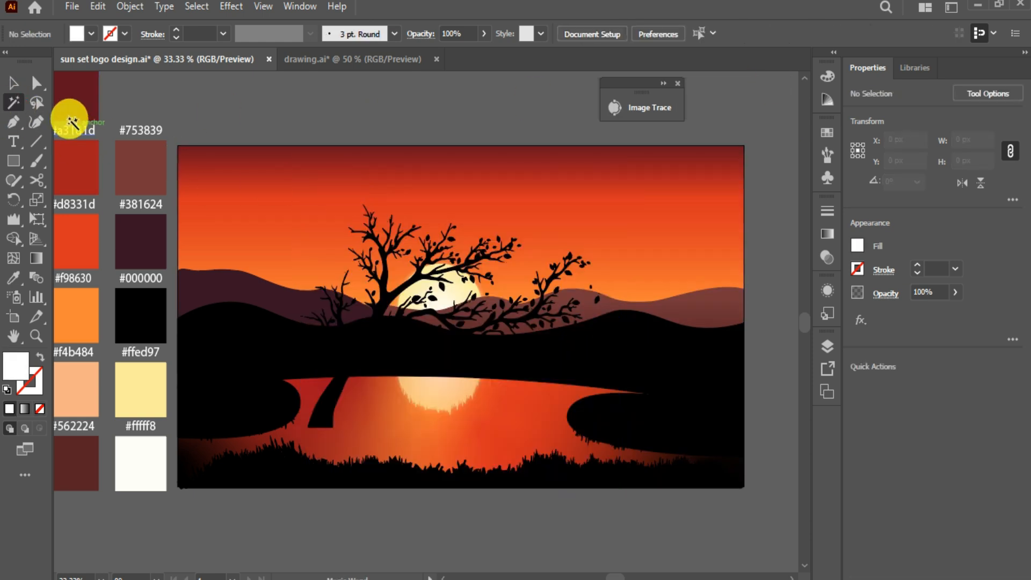
# Step: Reflect the tree across the vertical axis and move it to the right side
pyautogui.click(13, 83)
pyautogui.click(454, 310)
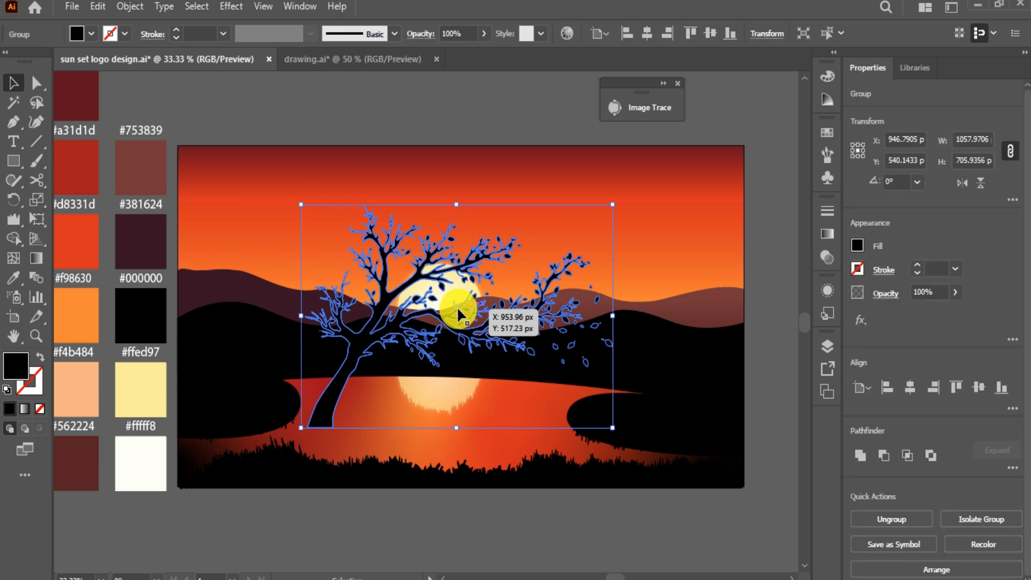
pyautogui.rightClick(456, 309)
pyautogui.moveTo(508, 214)
pyautogui.click(630, 269)
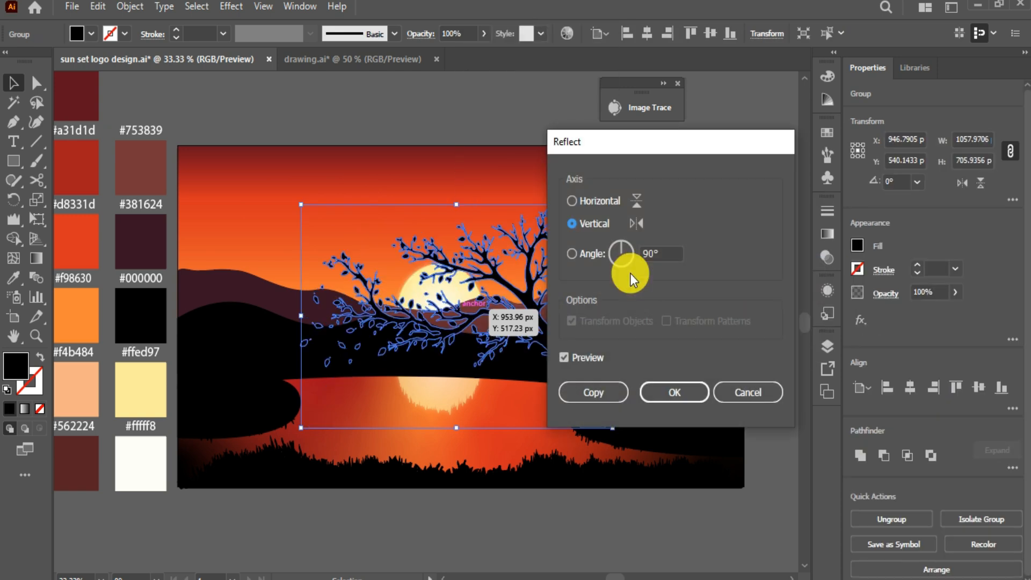
pyautogui.click(677, 394)
pyautogui.moveTo(541, 313); pyautogui.dragTo(671, 319)
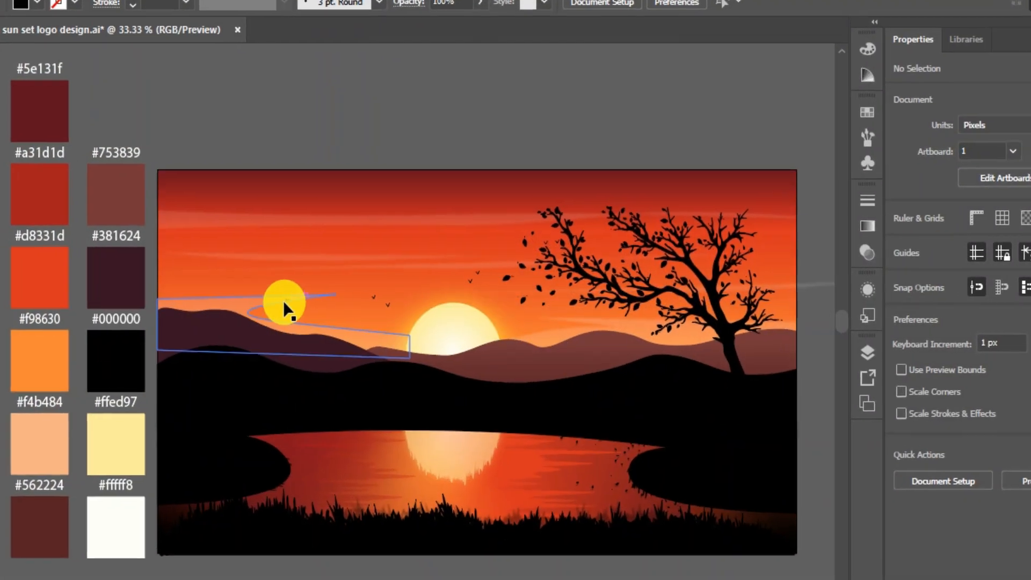
# Step: Select the cloud streaks, the ground path and a ripple line on the water
pyautogui.click(273, 299)
pyautogui.click(295, 256)
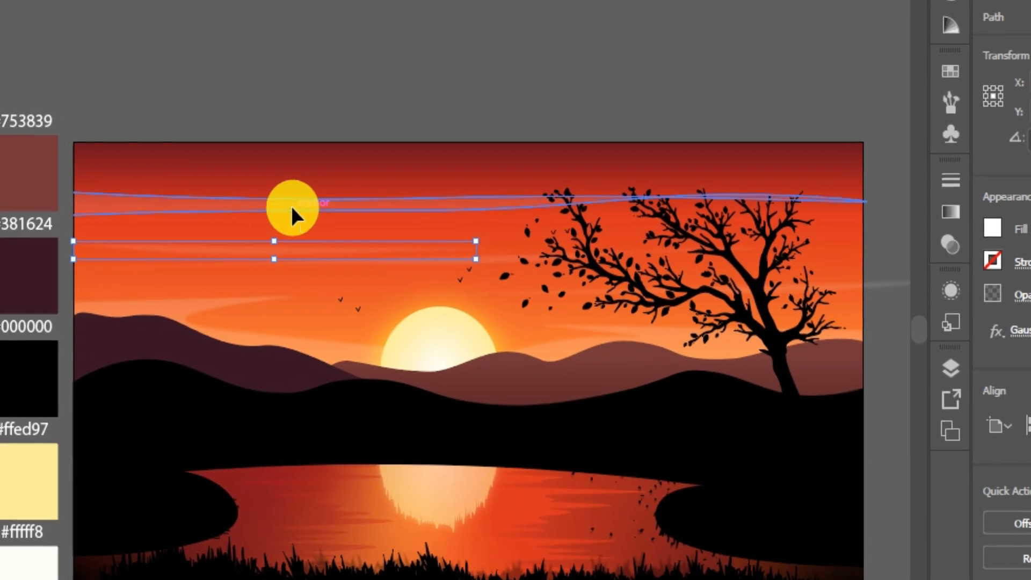
pyautogui.click(314, 215)
pyautogui.click(400, 478)
pyautogui.click(317, 554)
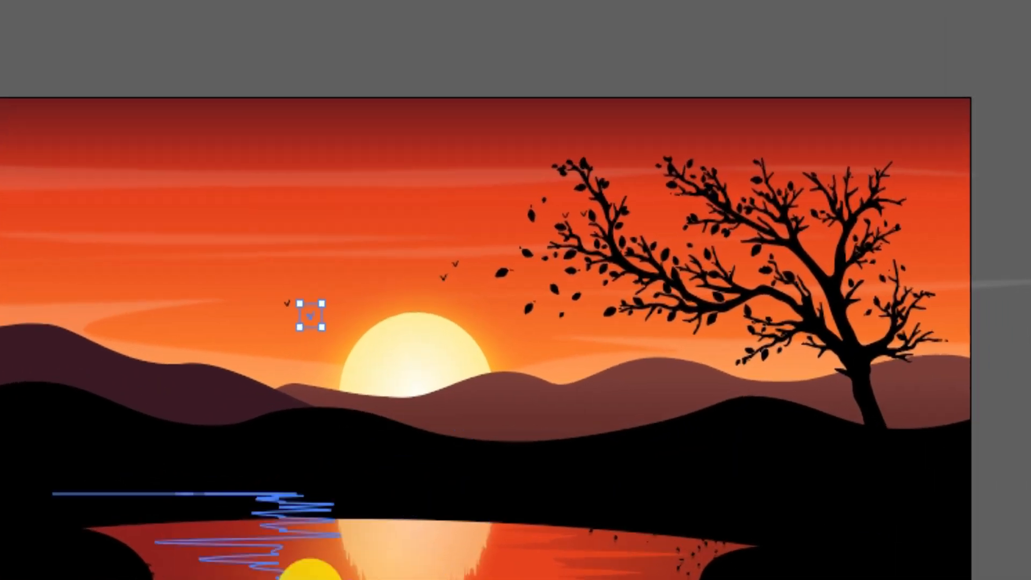